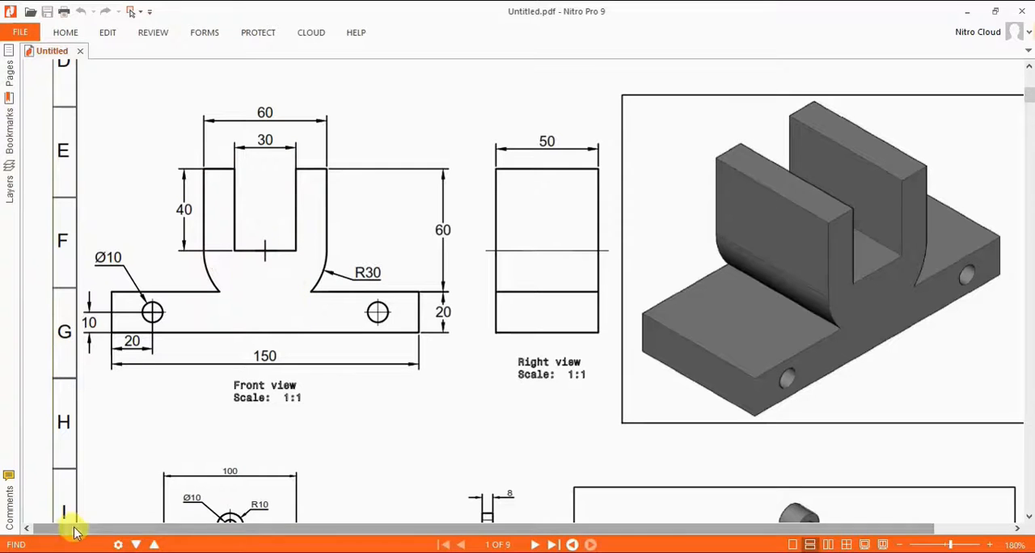
Step: Switch from the PDF drawing to CATIA and create a new part named Part1 with hybrid design enabled
left_click(968, 11)
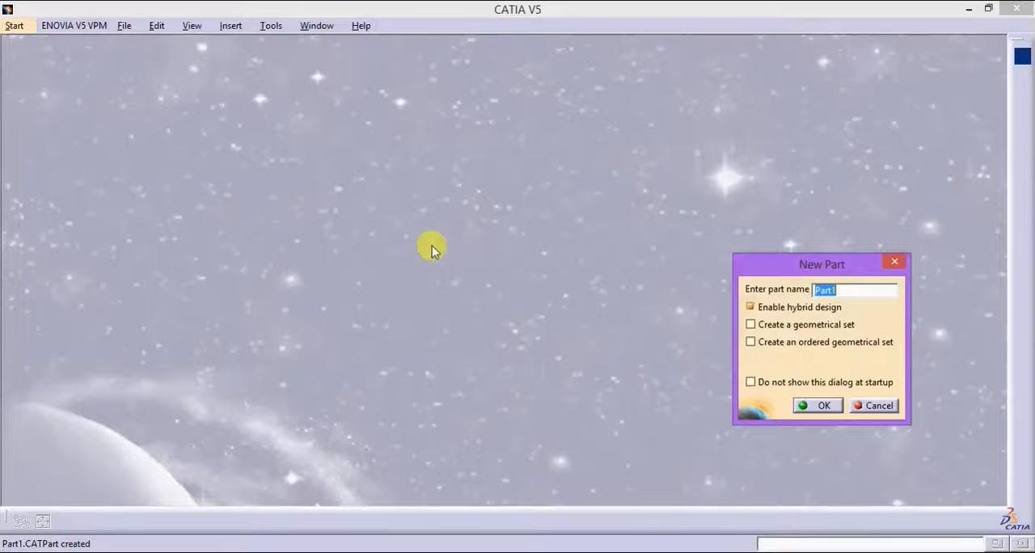
left_click(817, 404)
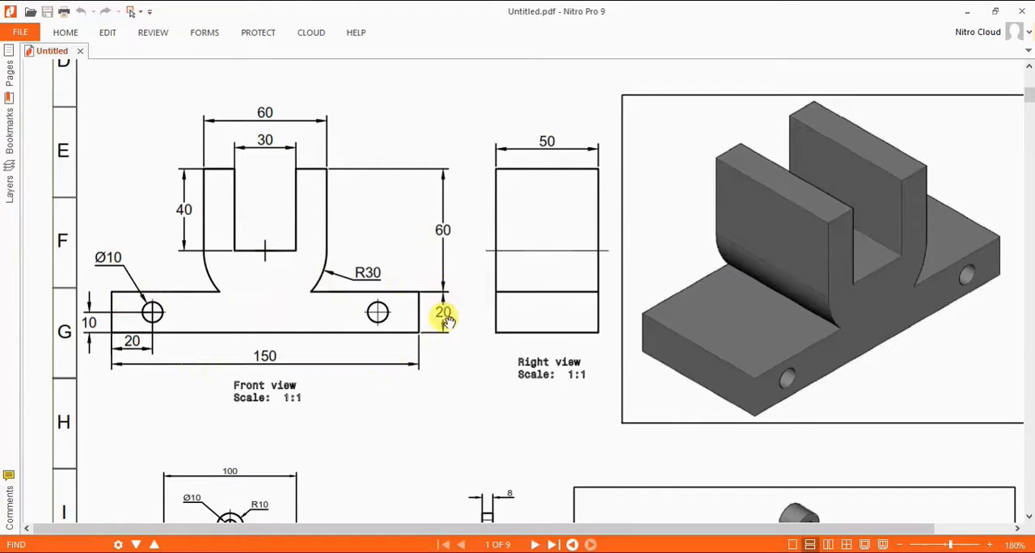
left_click(970, 10)
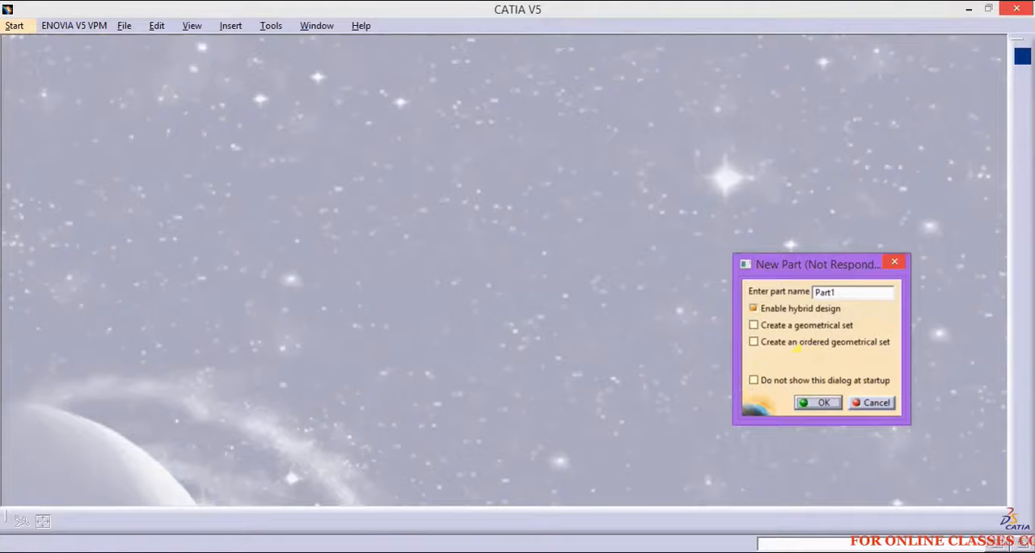
left_click(281, 548)
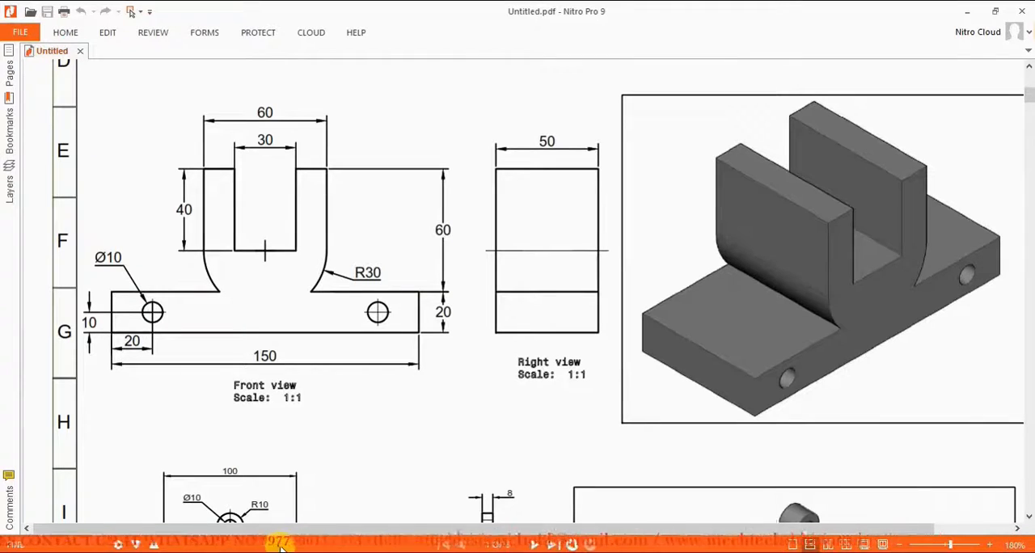
left_click(970, 12)
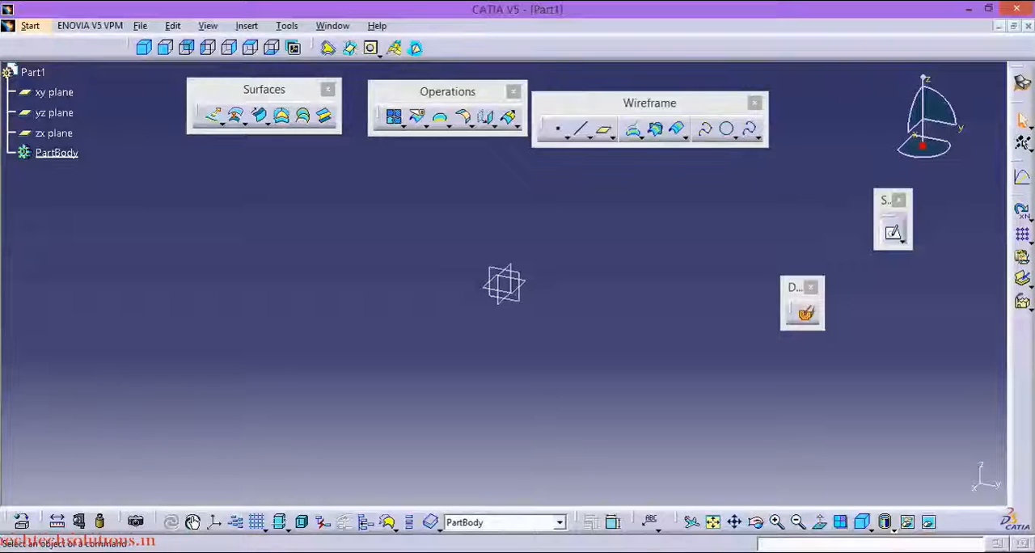
Step: Open a sketch on the yz plane and draw a circle about 97 mm in diameter centred on the origin
left_click(511, 284)
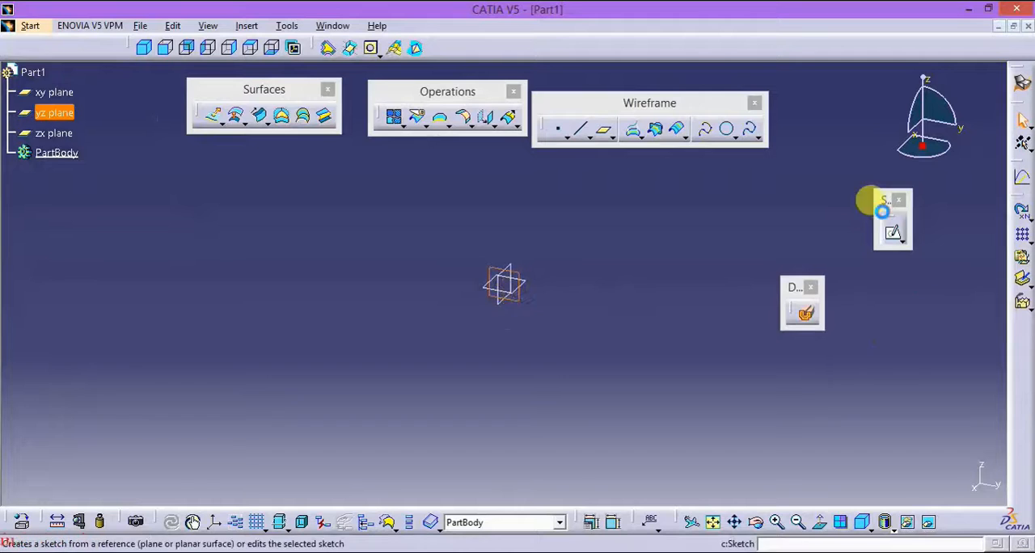
left_click(893, 235)
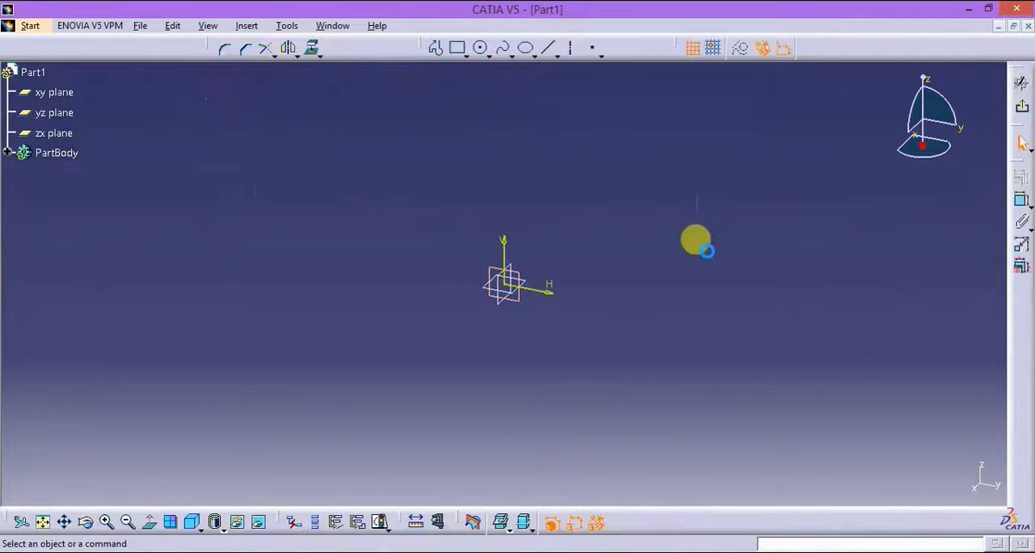
left_click(481, 50)
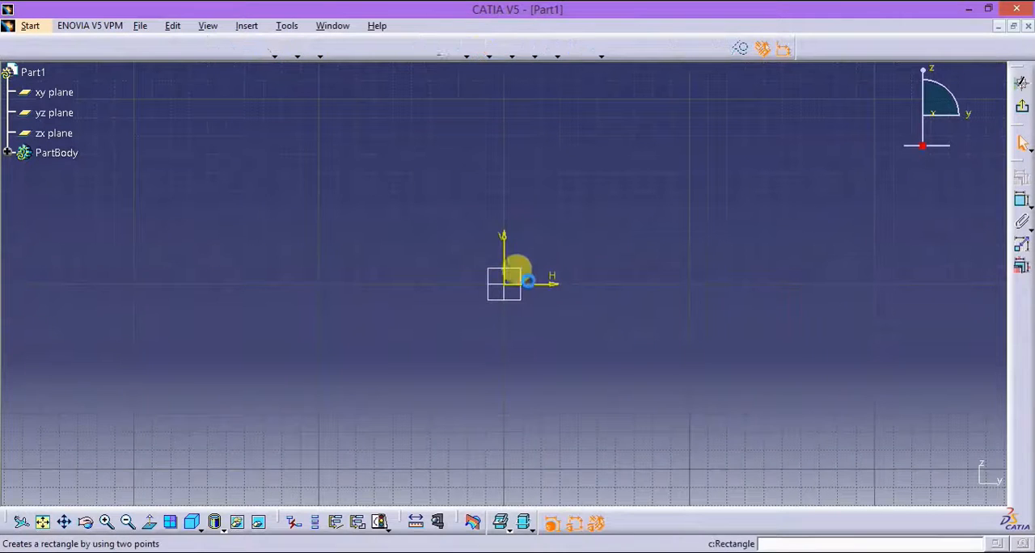
left_click(508, 283)
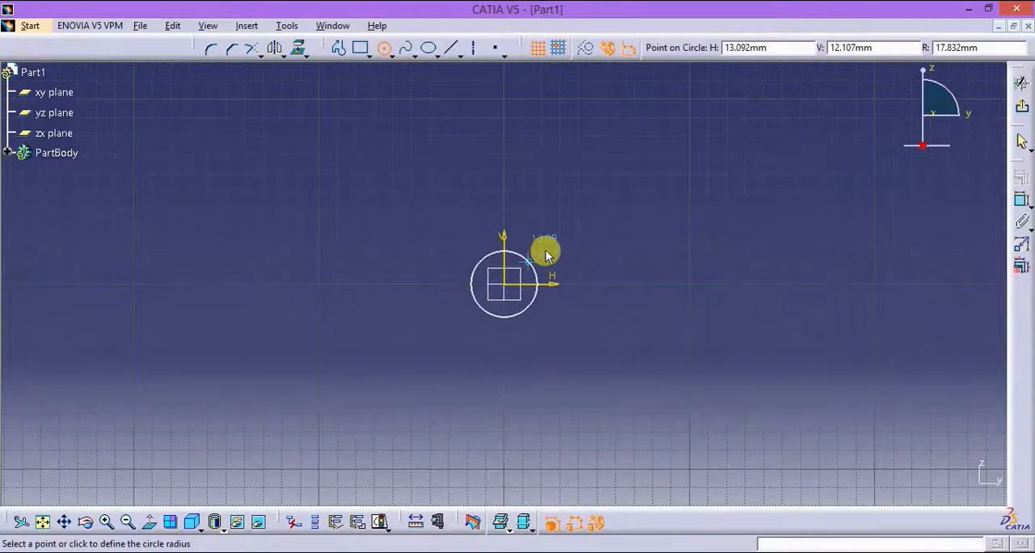
left_click(577, 235)
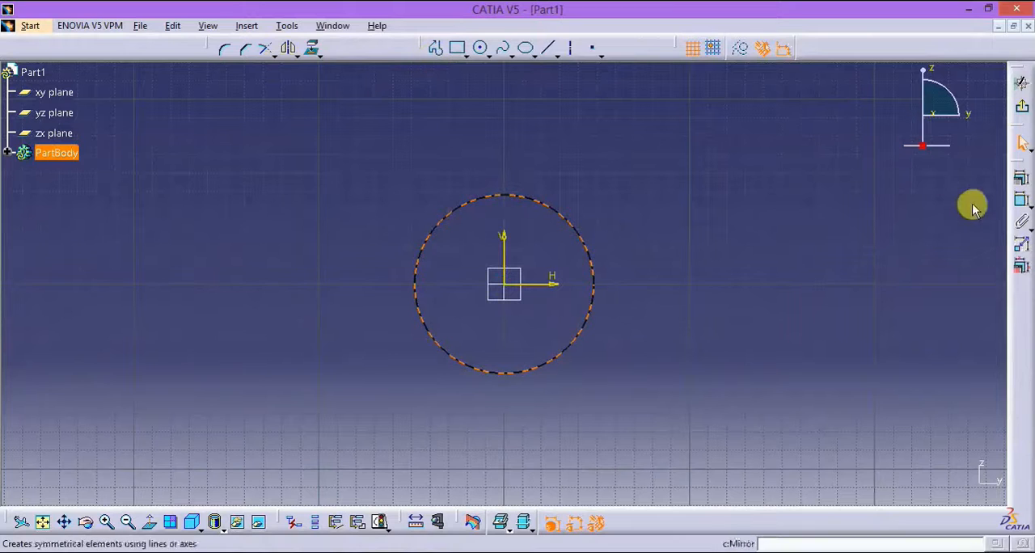
Step: Constrain the circle with a radius dimension instead of a diameter and set it to 30 mm
left_click(1027, 208)
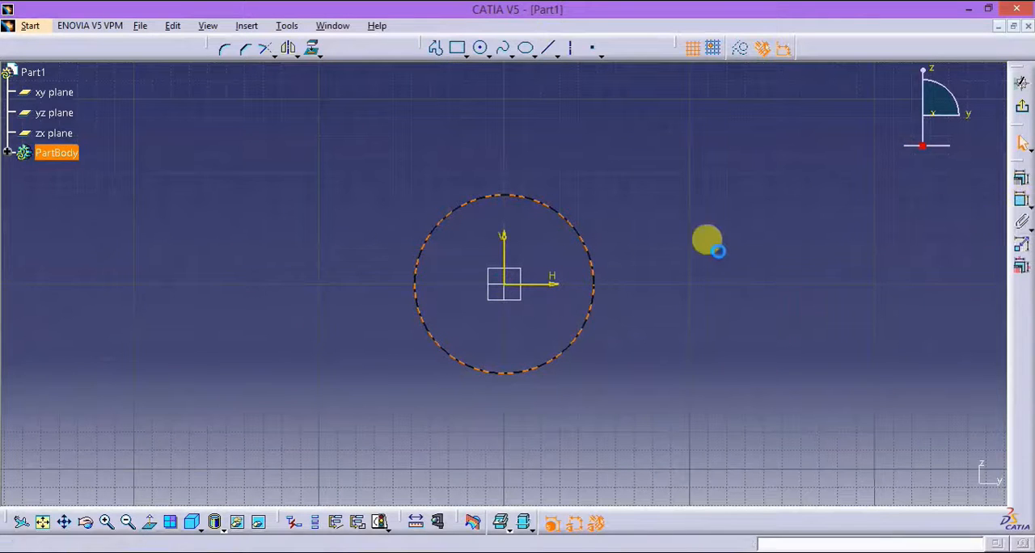
left_click(719, 235)
double_click(722, 234)
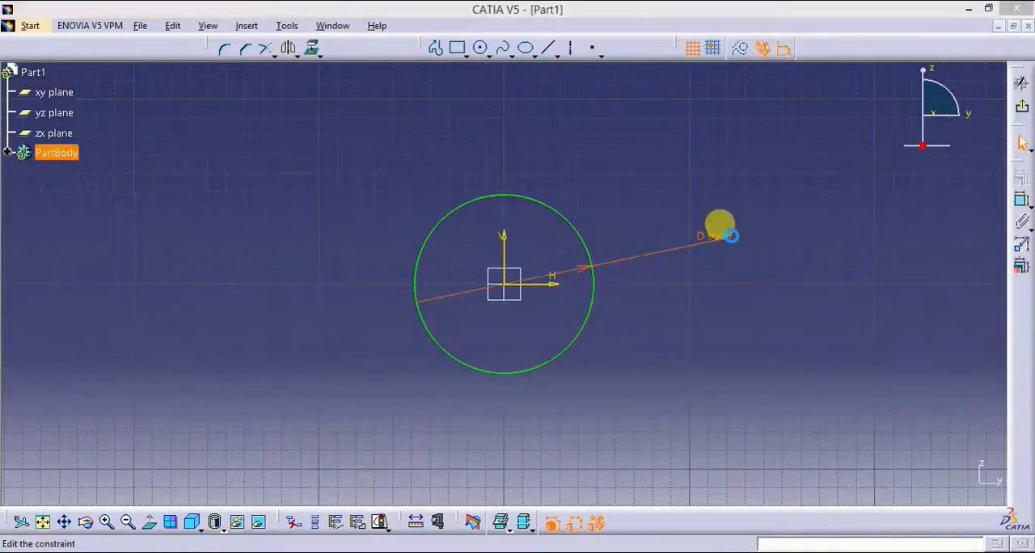
left_click(774, 443)
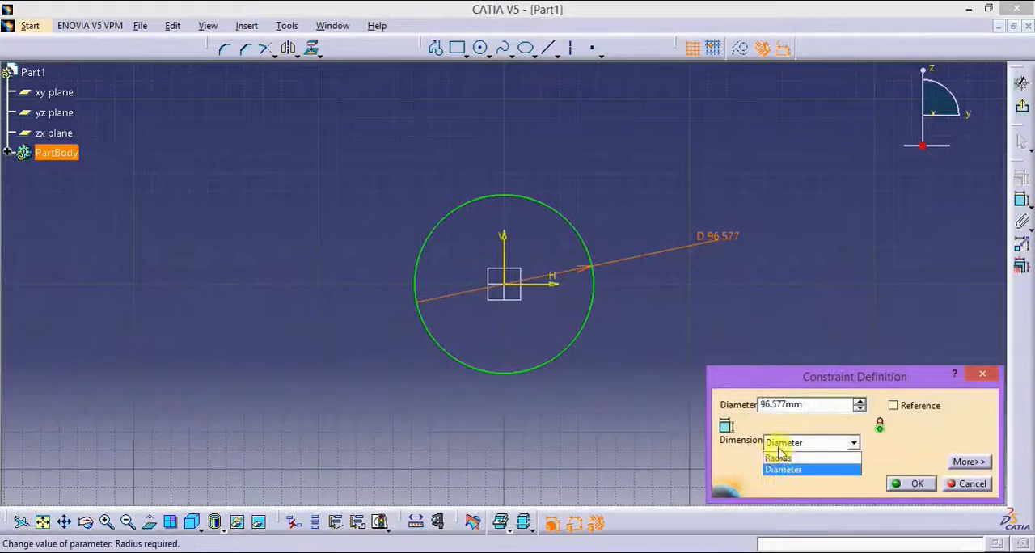
left_click(778, 455)
left_click_drag(754, 405, 711, 397)
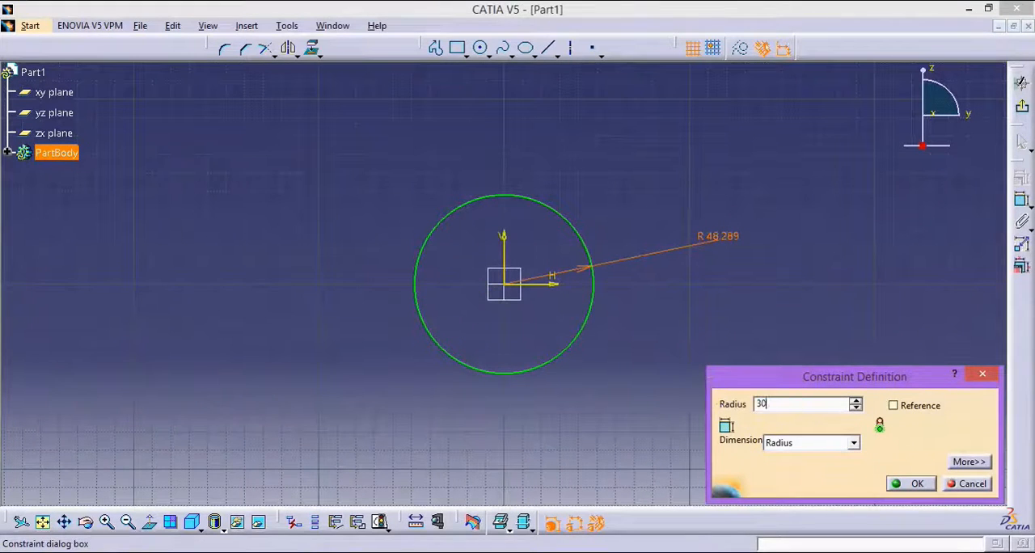
key("Return")
middle_click_drag(601, 388, 676, 346)
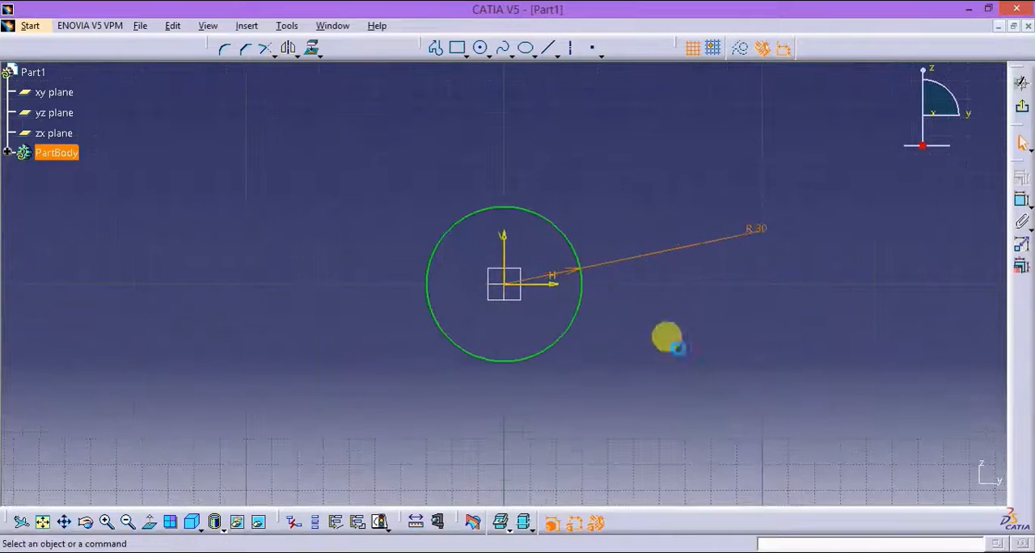
Step: Draw a centred rectangle about 182 mm wide on the vertical axis, overlapping the bottom of the circle
left_click(466, 53)
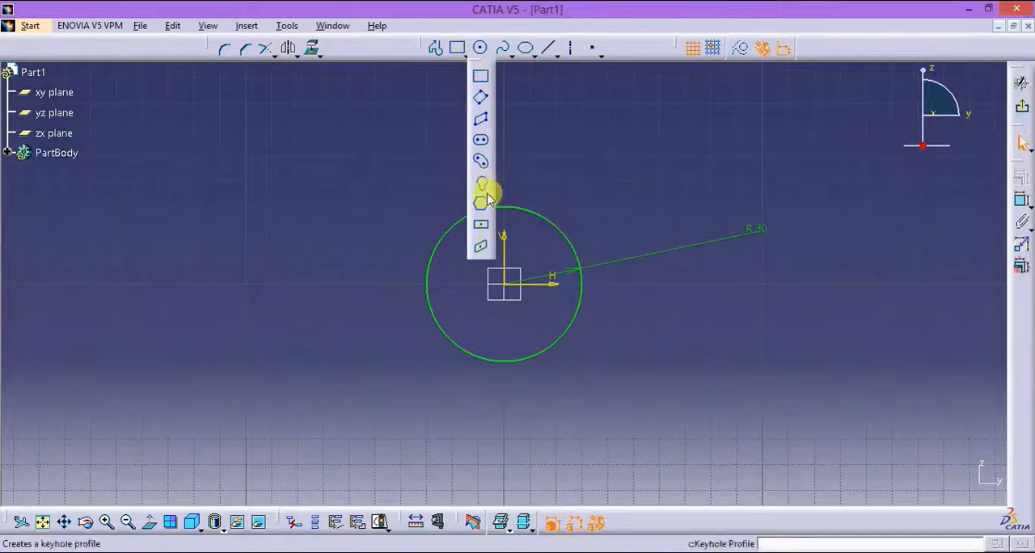
left_click(481, 224)
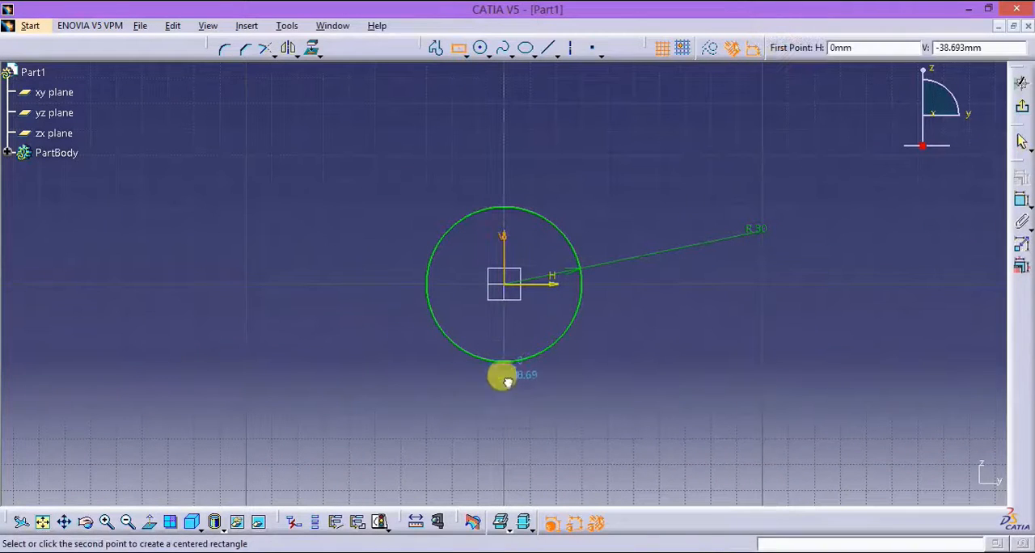
left_click(739, 337)
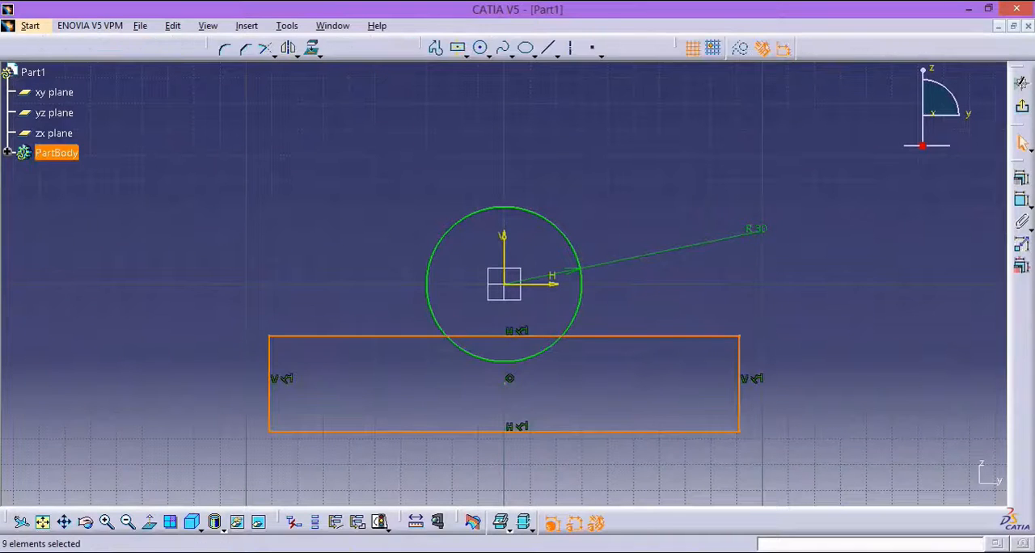
Step: Check the PDF drawing and dimension the rectangle's width and height
key("alt+Tab")
key("alt+Tab")
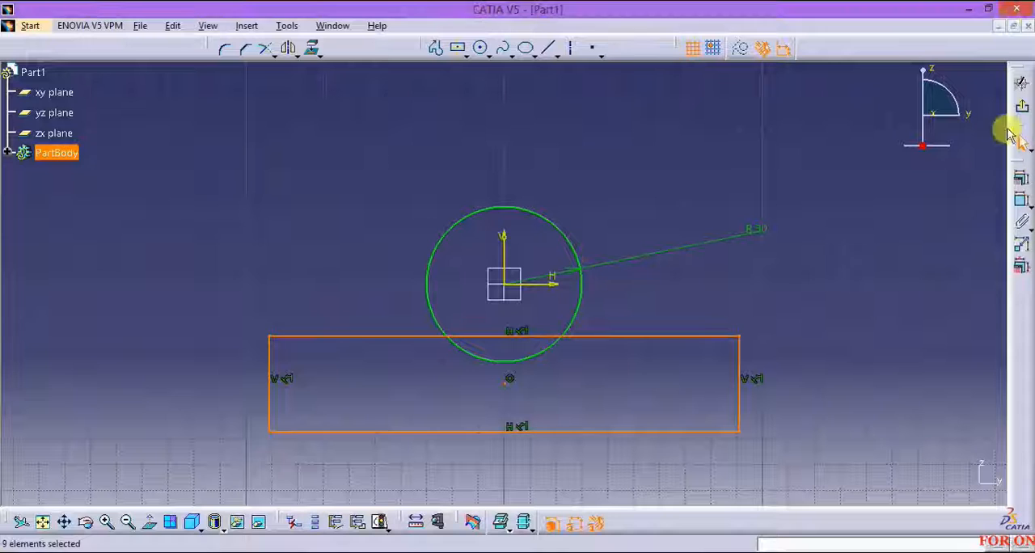
left_click(1011, 199)
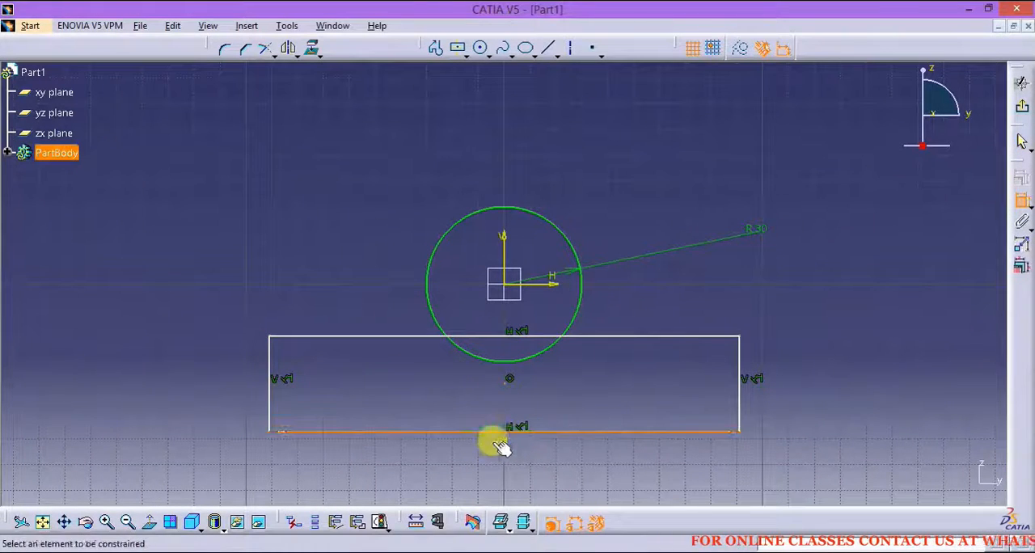
left_click(487, 432)
left_click(738, 397)
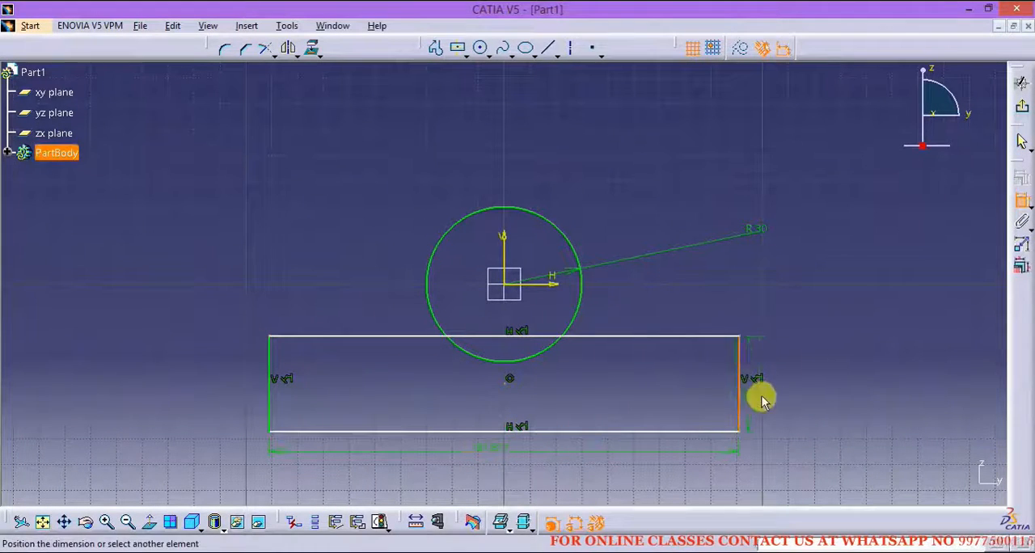
left_click(762, 394)
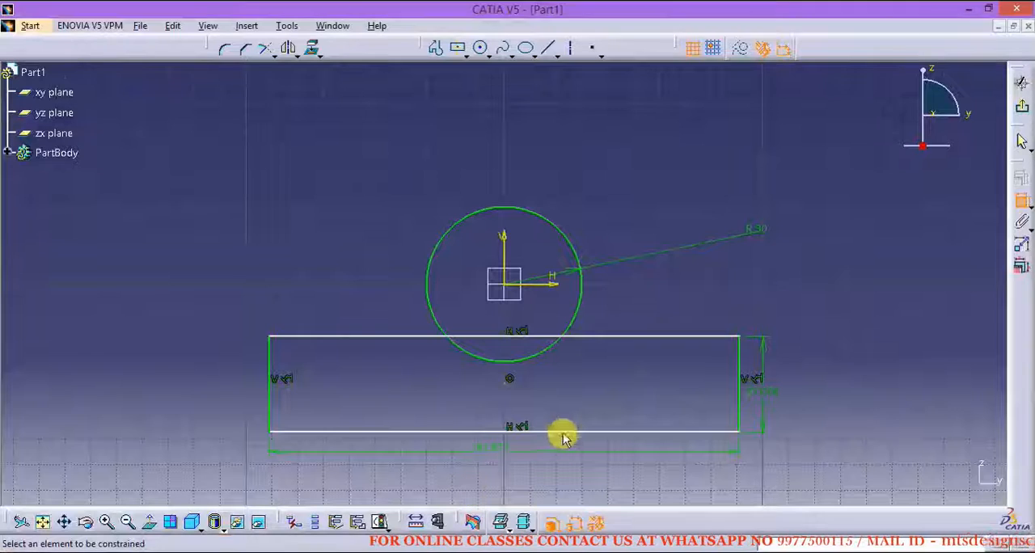
Step: Set the rectangle's width to 150 mm and its height to 20 mm
double_click(485, 446)
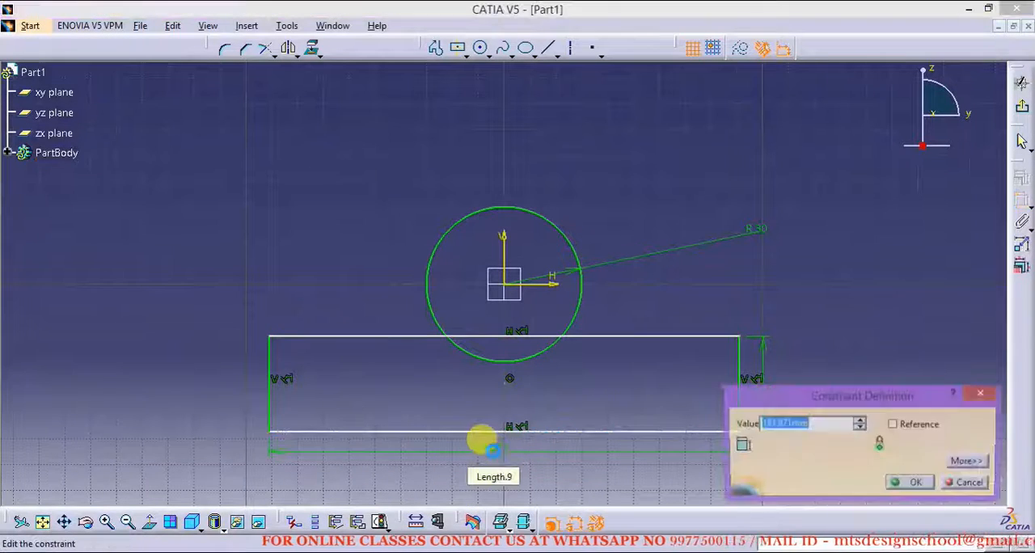
type("150")
key("Return")
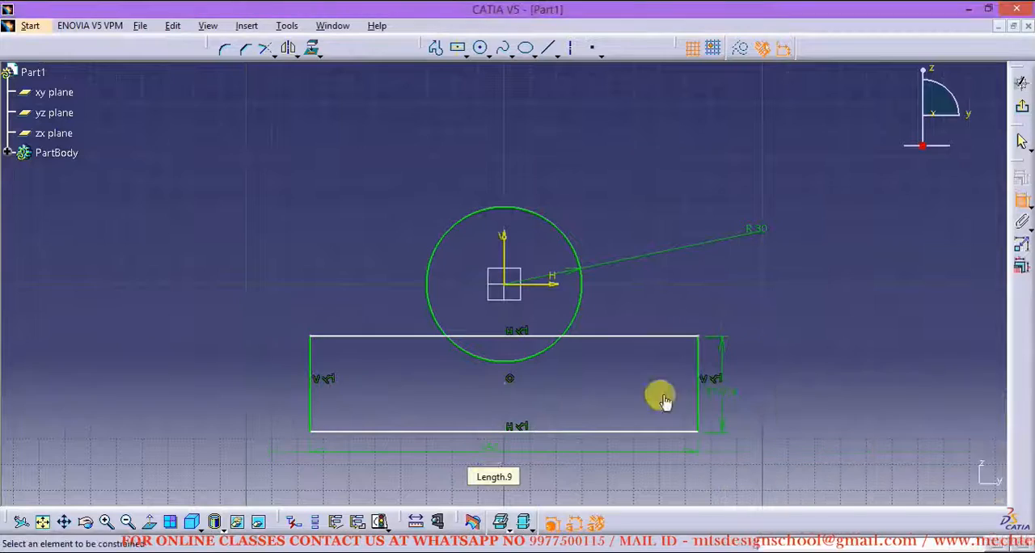
double_click(722, 387)
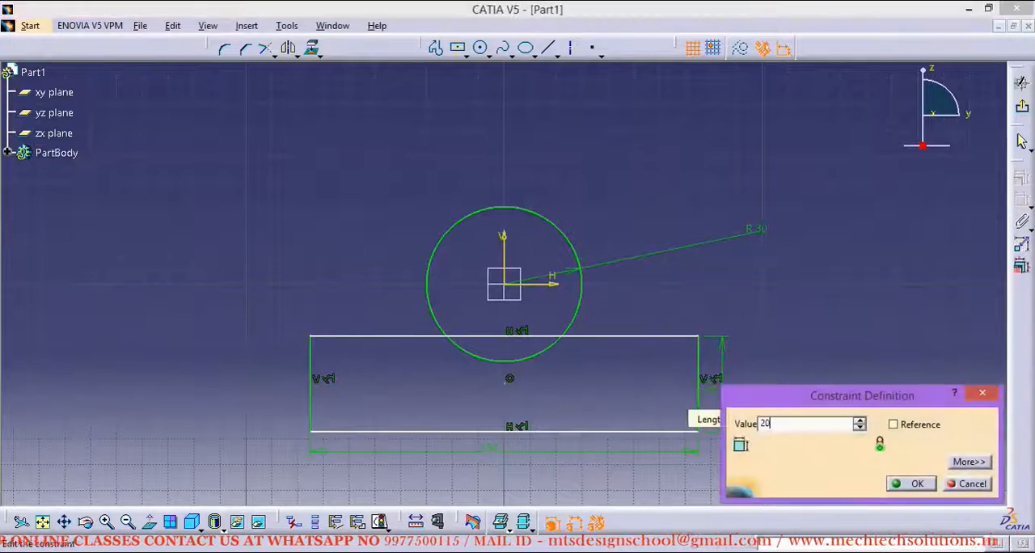
type("20")
key("Return")
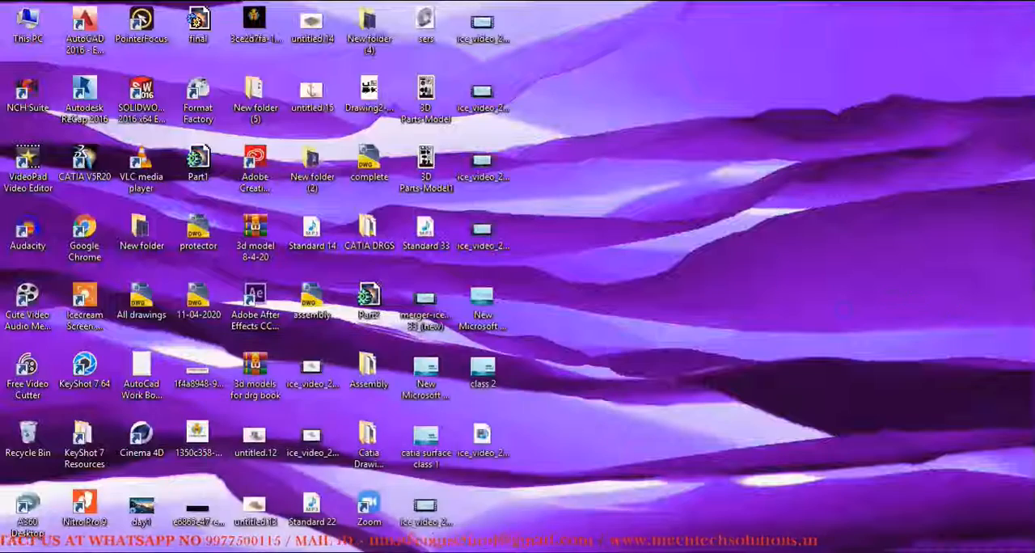
Step: Check the PDF drawing and sketch the left arm, about 62 mm tall and 17 mm wide, from the circle's left quadrant around to the origin
left_click(219, 544)
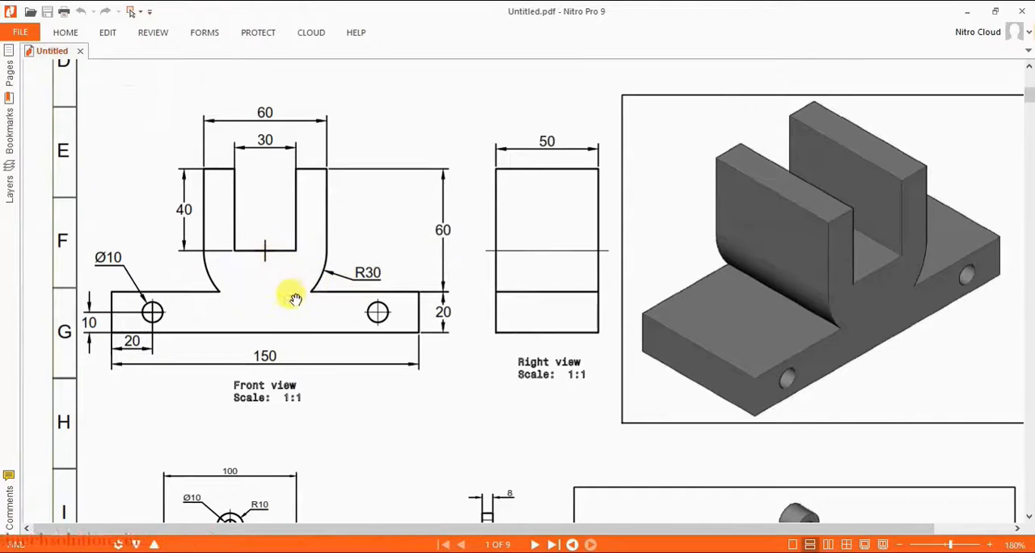
left_click(970, 13)
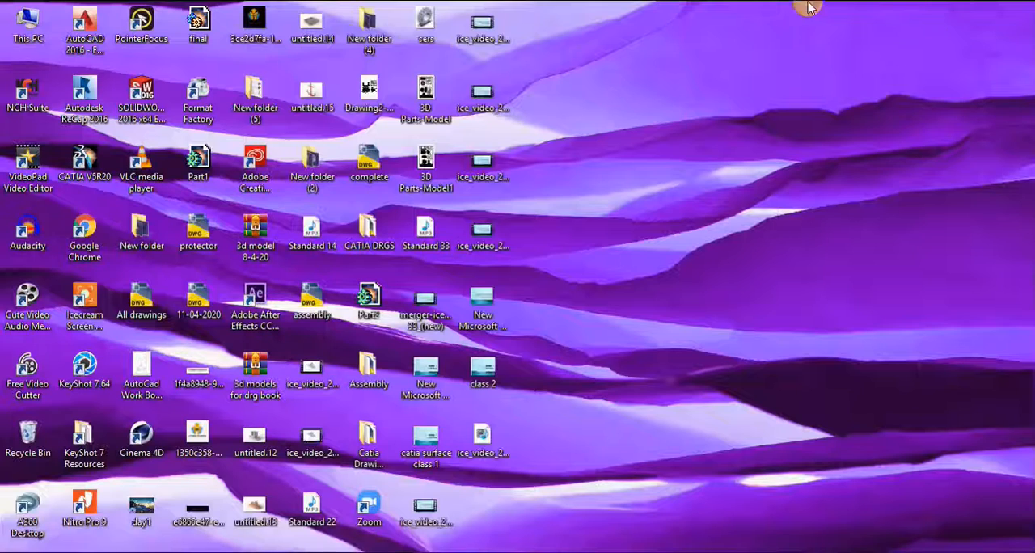
left_click(344, 551)
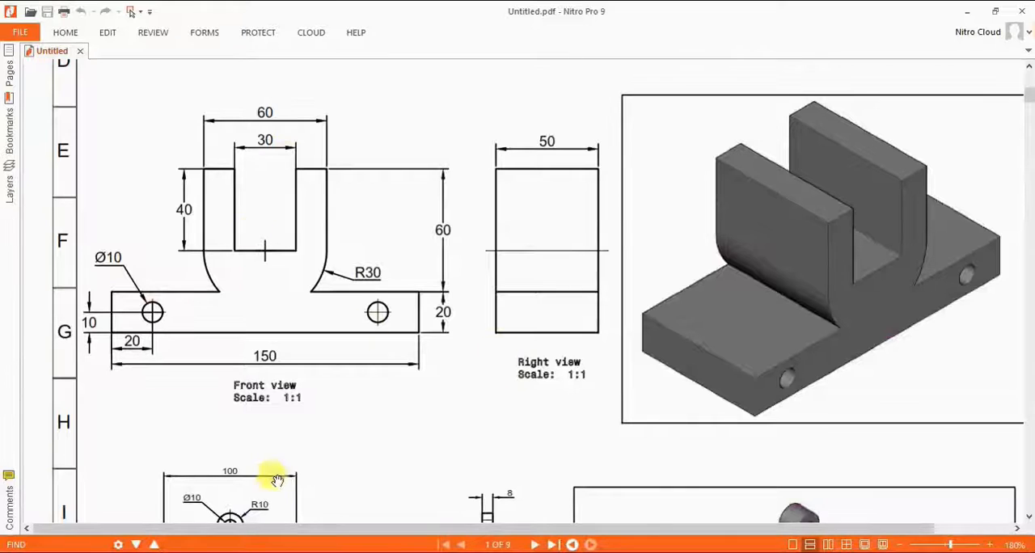
left_click(343, 551)
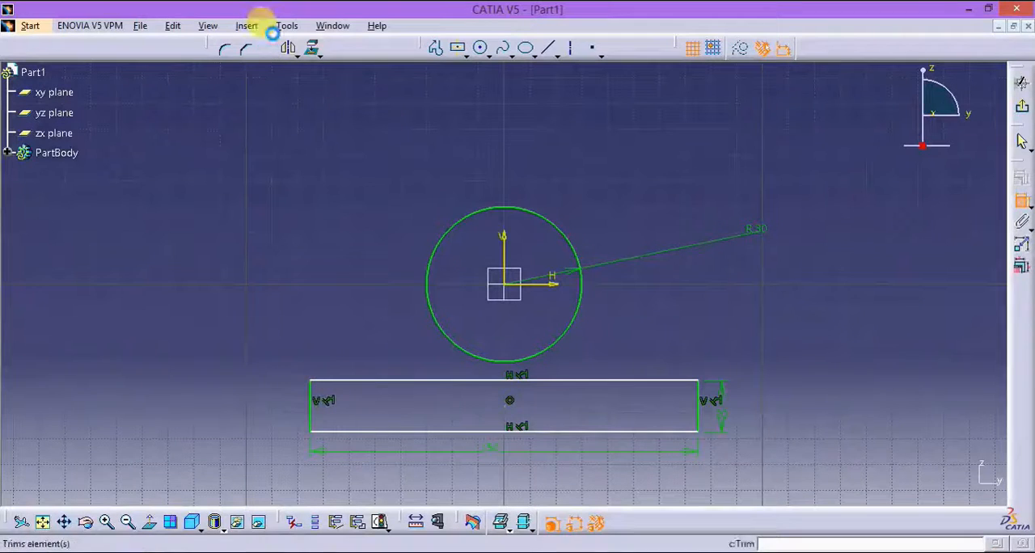
left_click(436, 48)
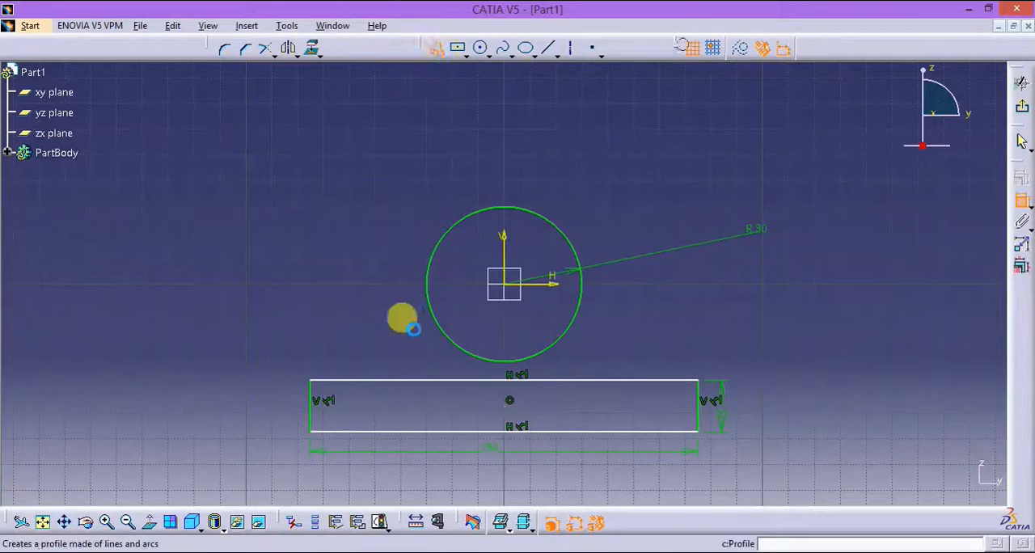
left_click(427, 283)
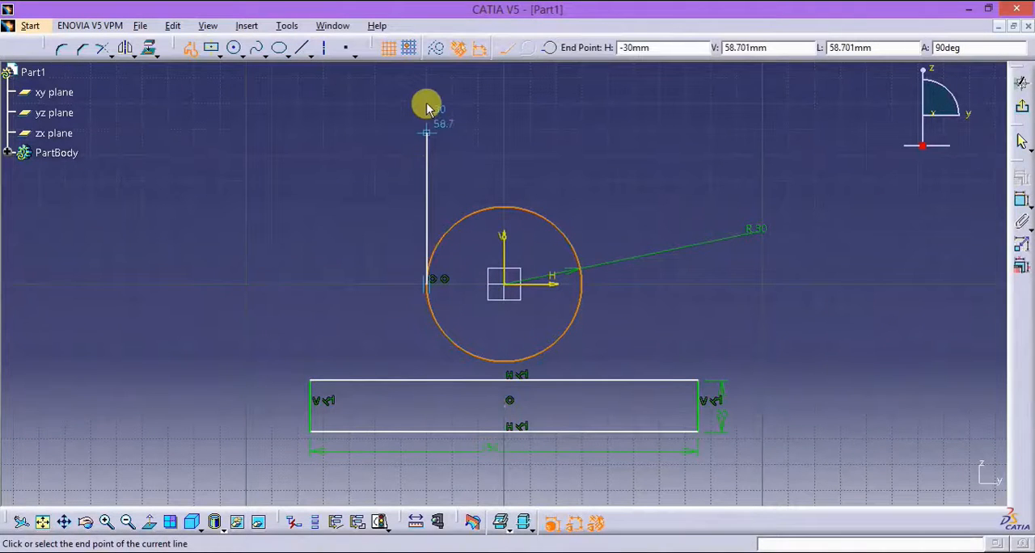
left_click(444, 126)
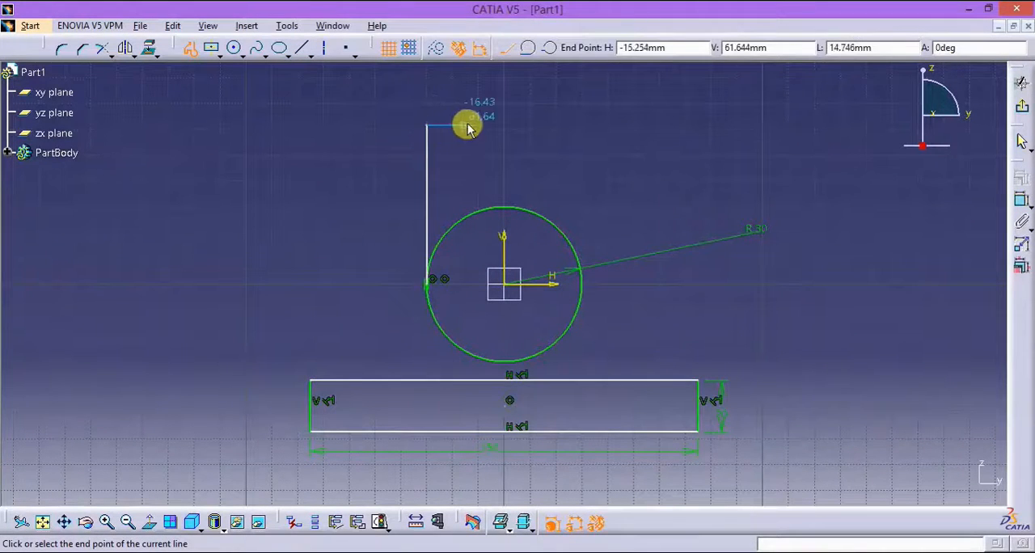
left_click(468, 126)
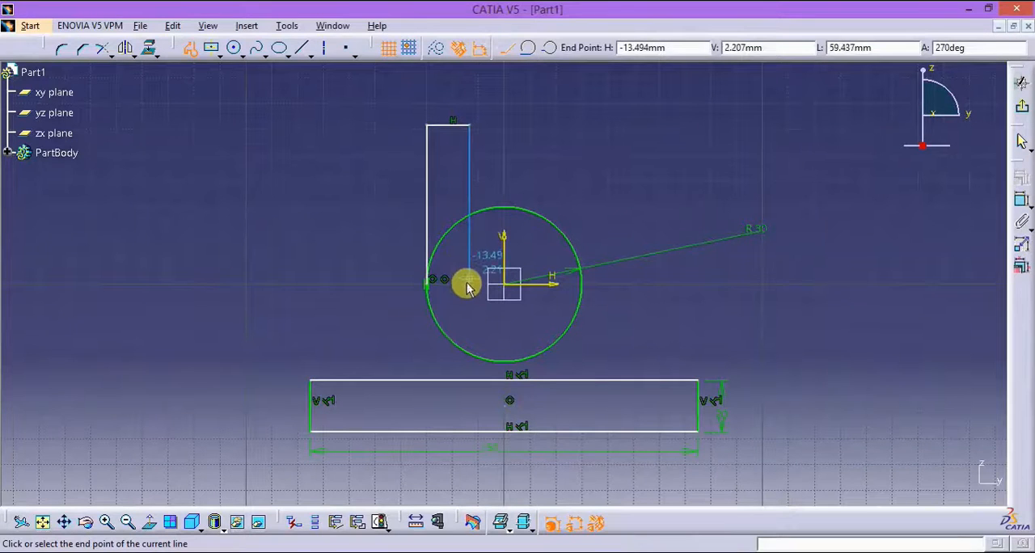
left_click(515, 289)
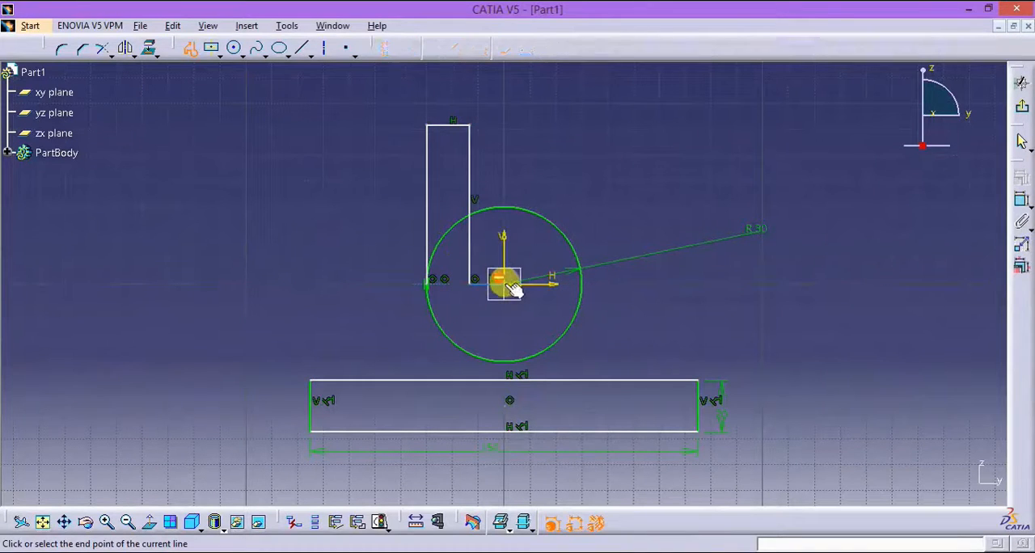
key("Escape")
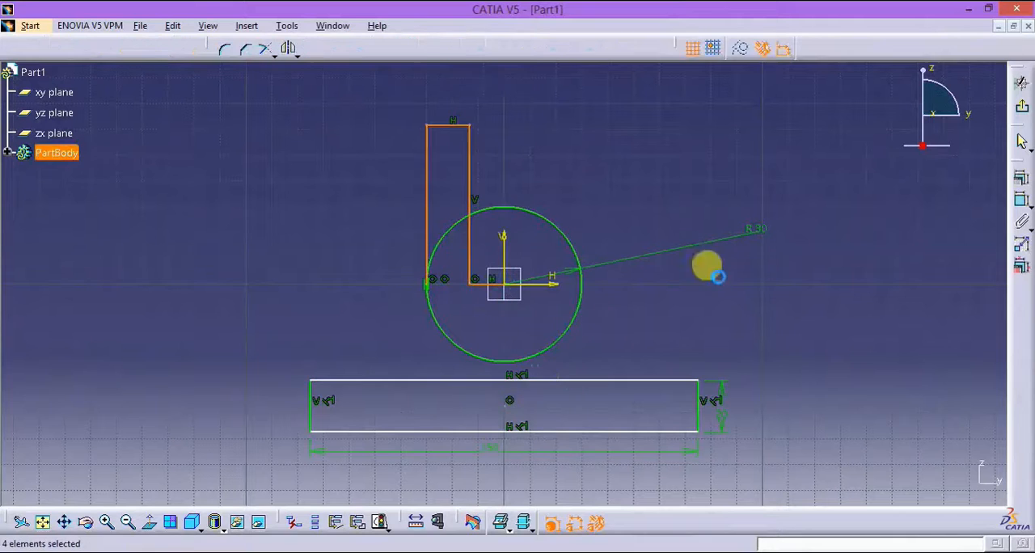
key("Escape")
Step: Dimension the left arm's top width and outer height
left_click(1017, 202)
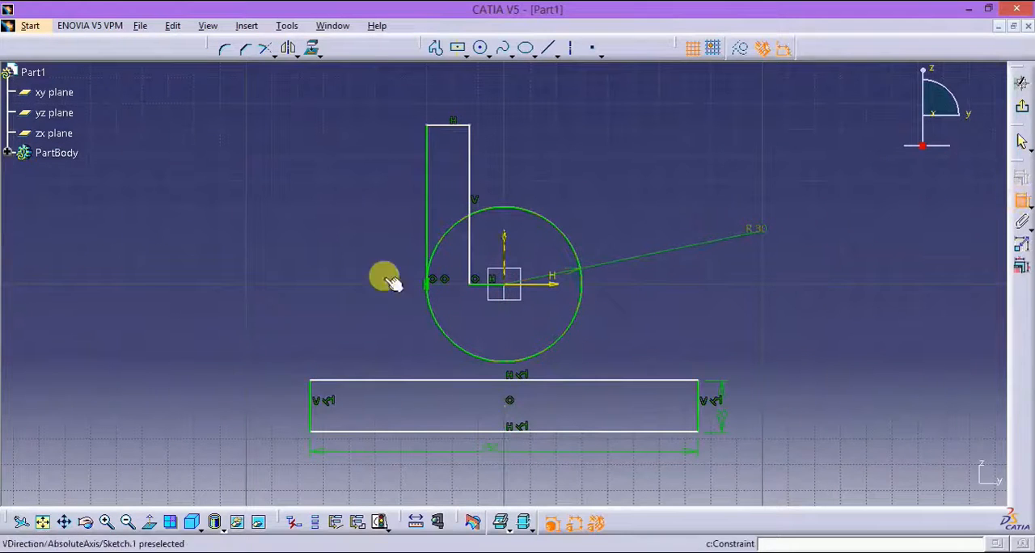
left_click(442, 128)
left_click(434, 99)
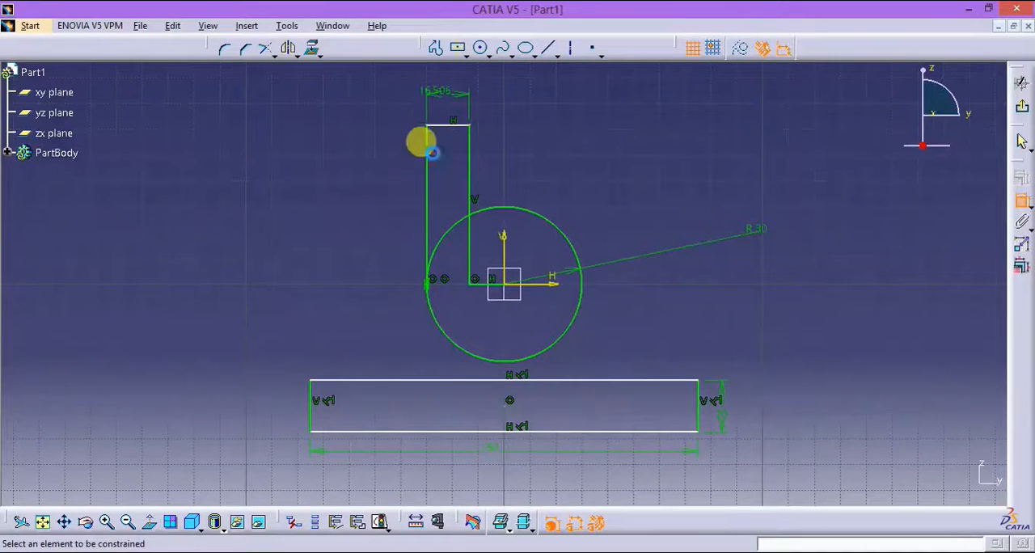
left_click(330, 184)
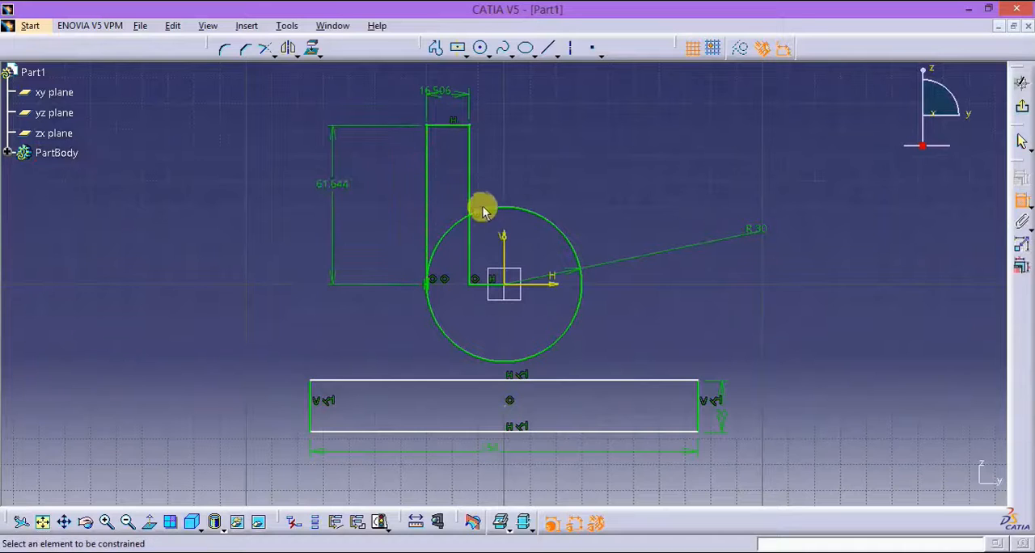
Step: Set the left arm's width to 15 mm and its height to 40 mm
double_click(432, 91)
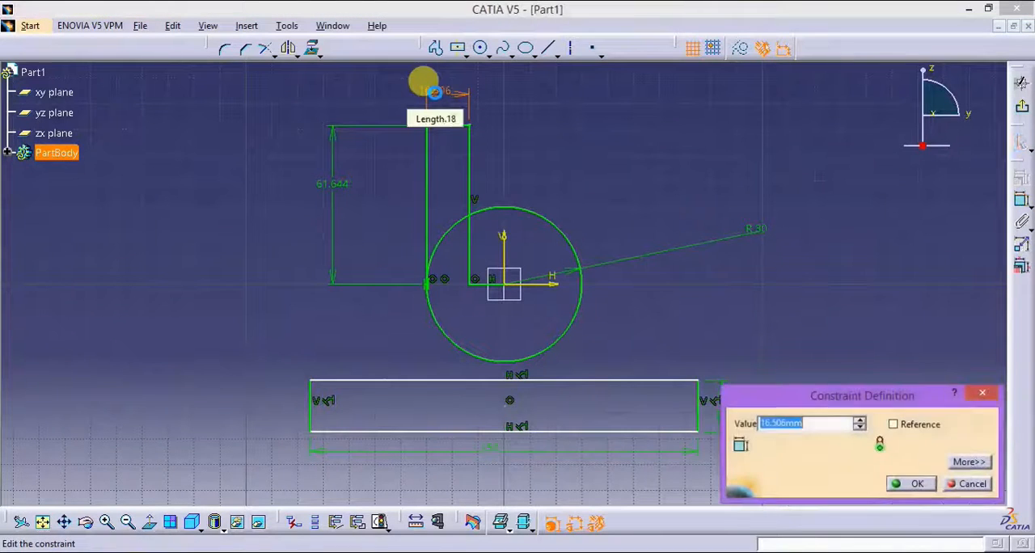
type("15")
key("Return")
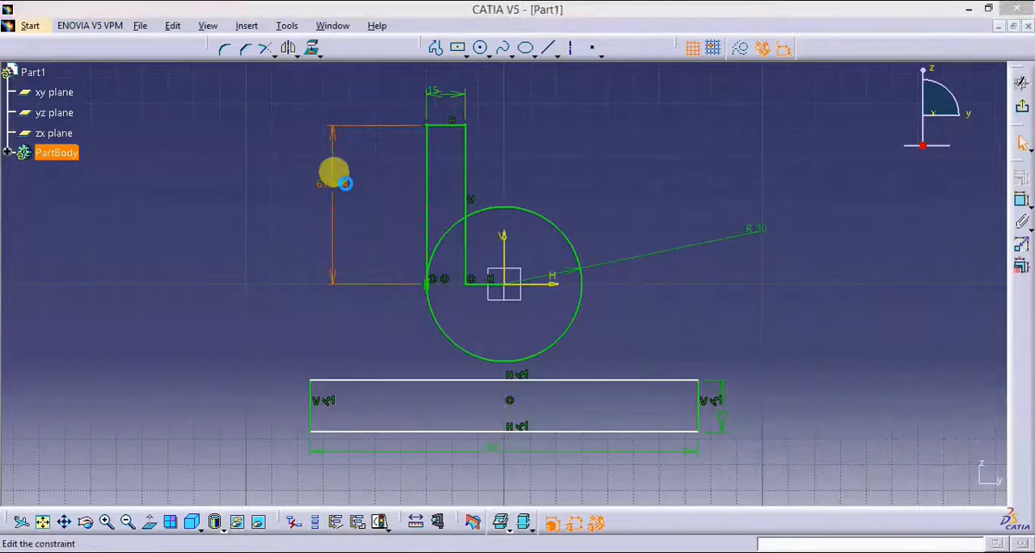
double_click(339, 183)
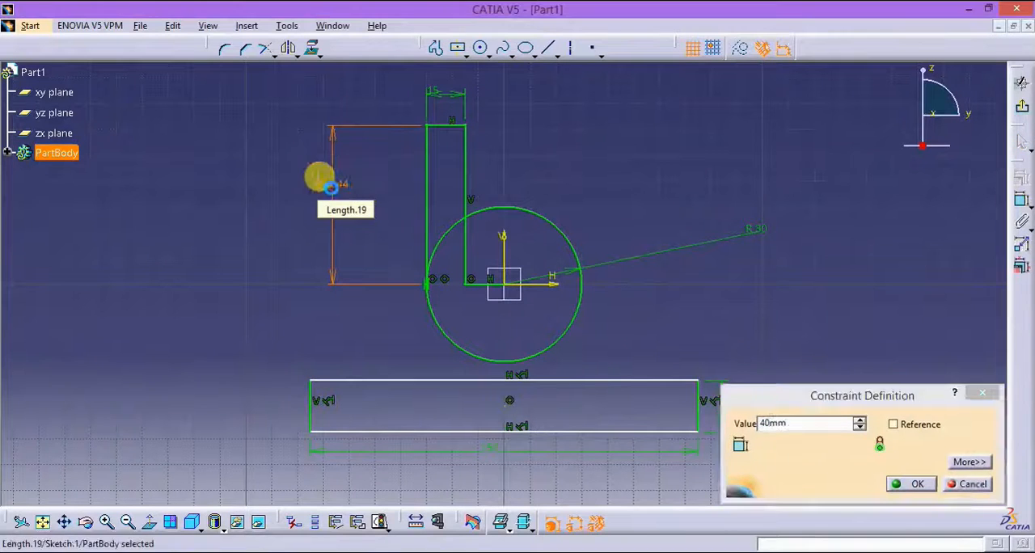
key("Return")
Step: Dimension the distance from the left arm's top edge to the base rectangle's bottom edge and set it to 80 mm
left_click(1020, 201)
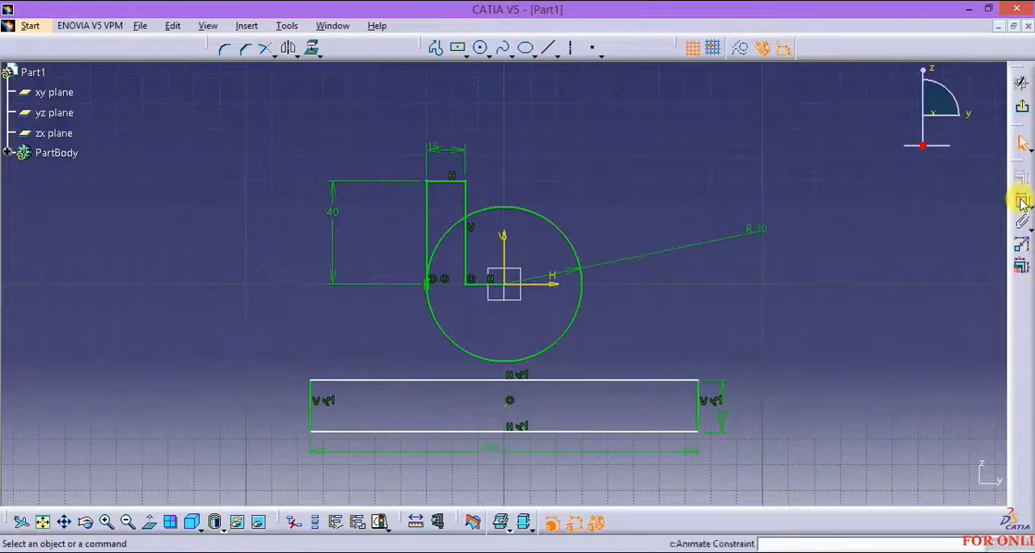
left_click(443, 182)
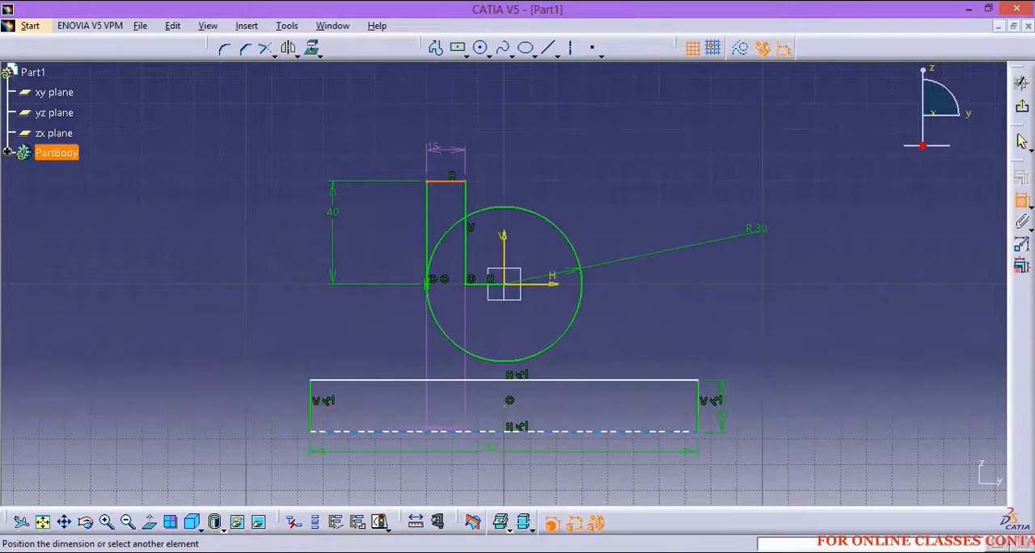
key("alt+Tab")
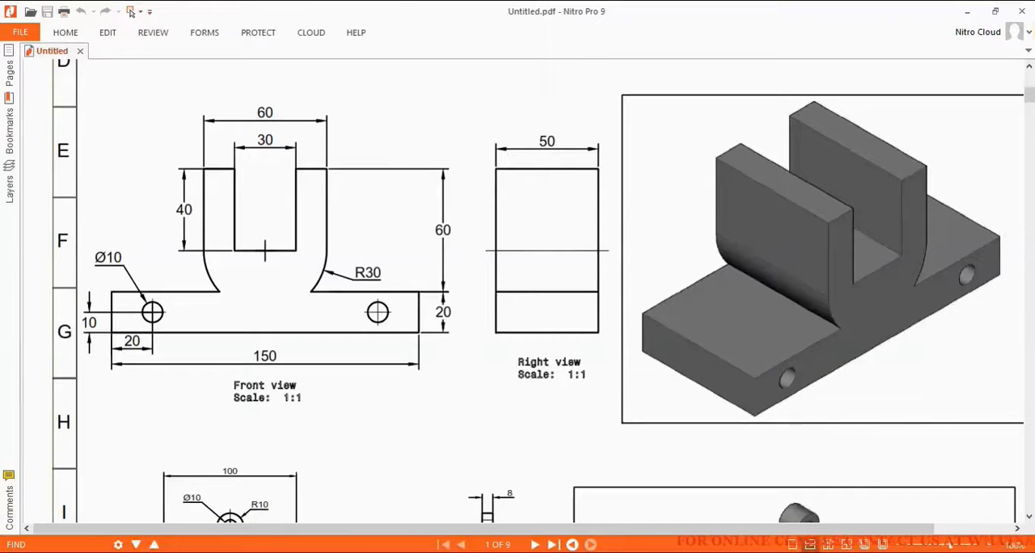
key("alt+Tab")
left_click(370, 431)
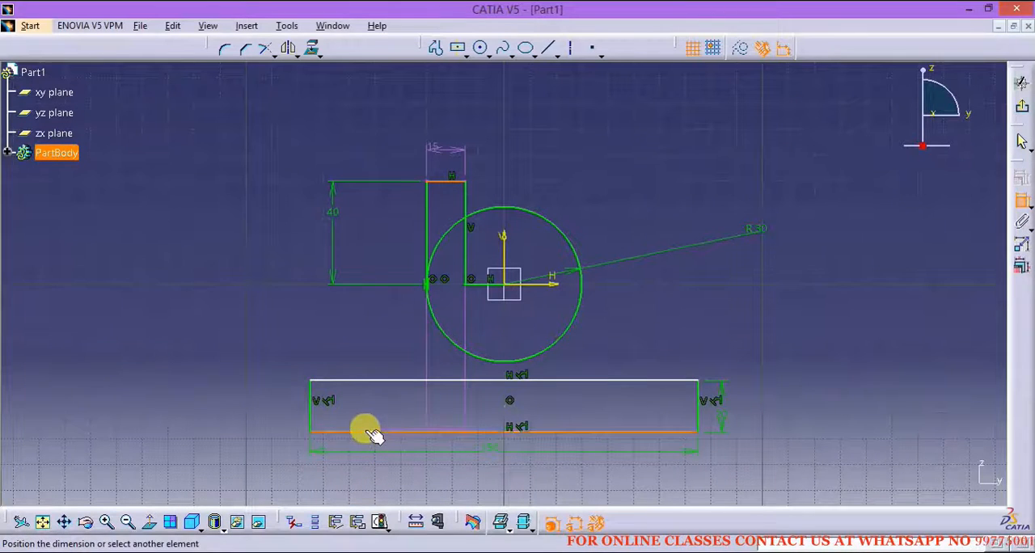
left_click(183, 335)
double_click(184, 330)
type("80mm")
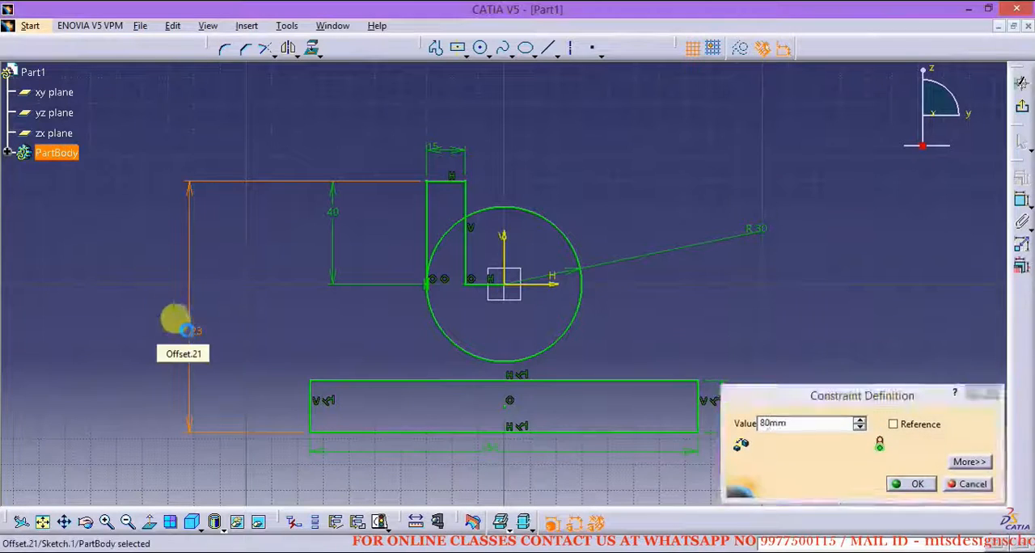
key("Return")
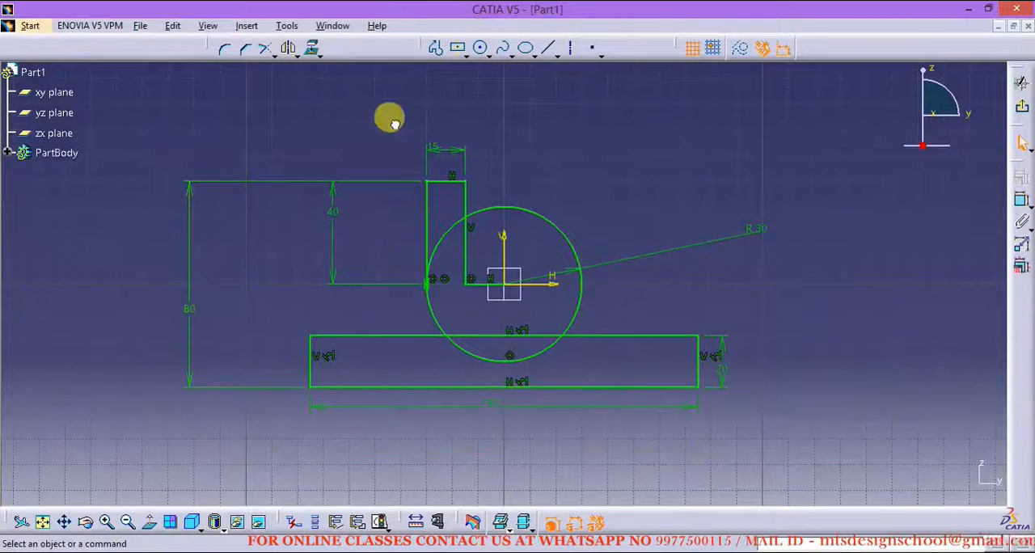
Step: Mirror the left arm's lines about the vertical axis to create the right arm
left_click_drag(394, 124, 487, 288)
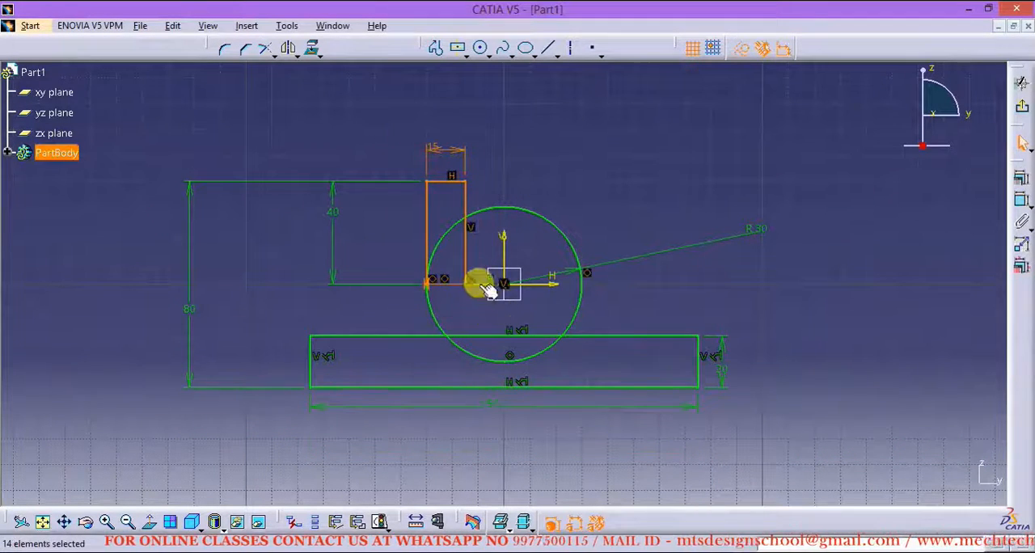
left_click(289, 49)
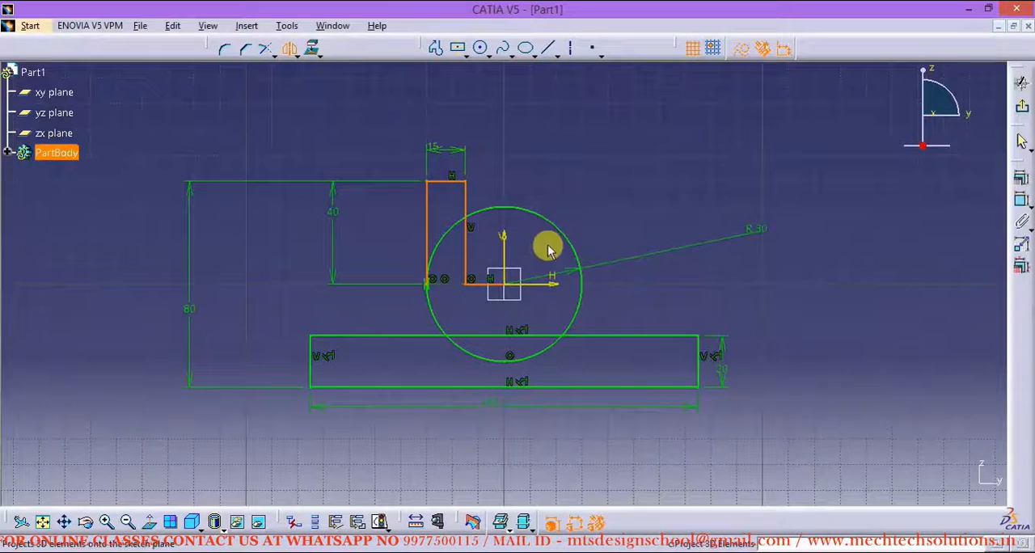
left_click(504, 233)
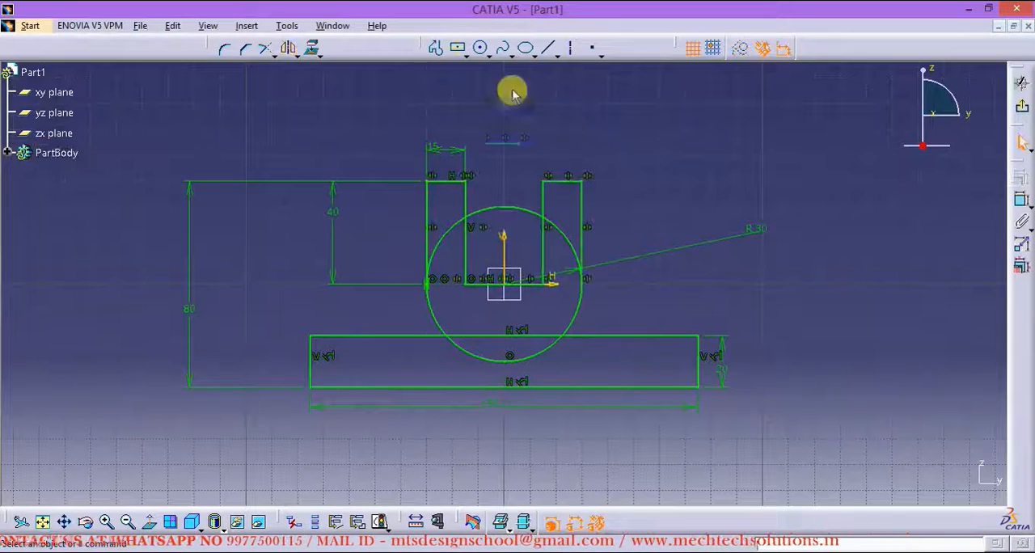
Step: Quick Trim the circle inside the base and above the side arcs, and the base's top edge between the arcs
left_click(275, 58)
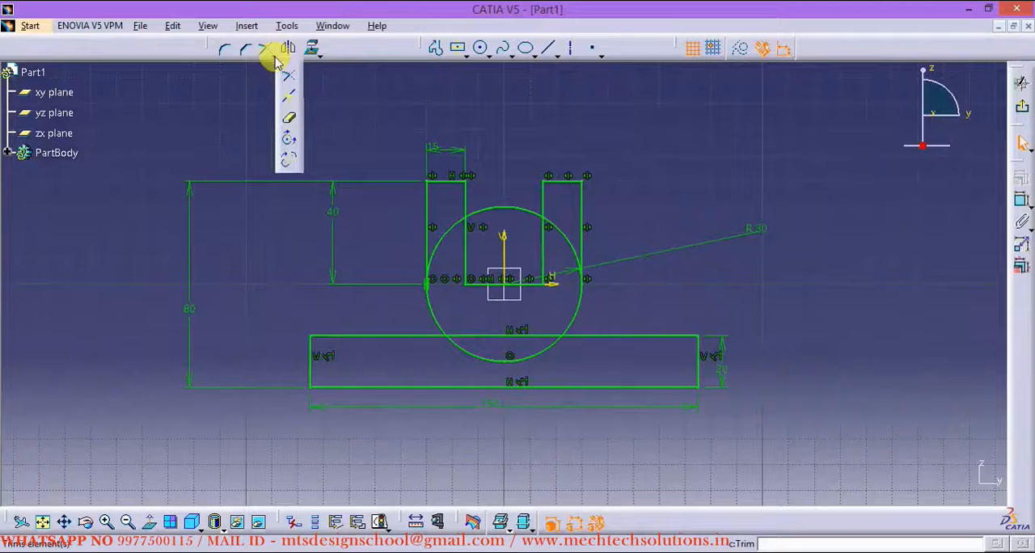
left_click(289, 120)
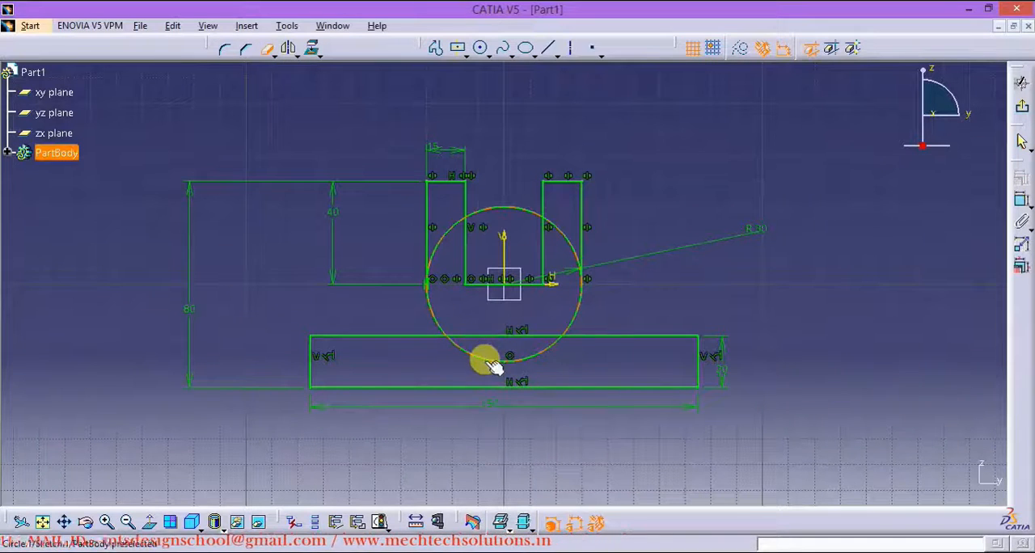
left_click(493, 366)
left_click(438, 247)
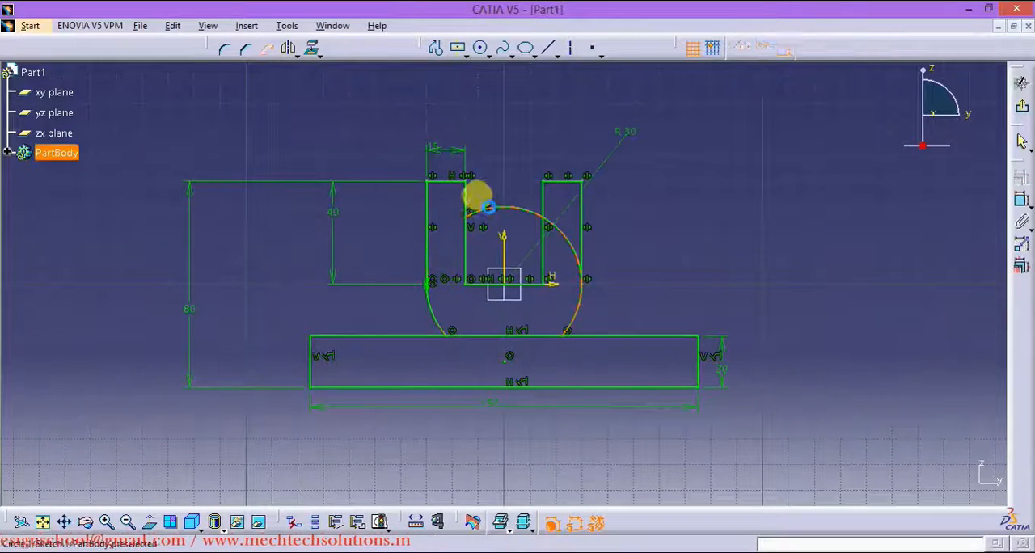
left_click(502, 212)
left_click(564, 235)
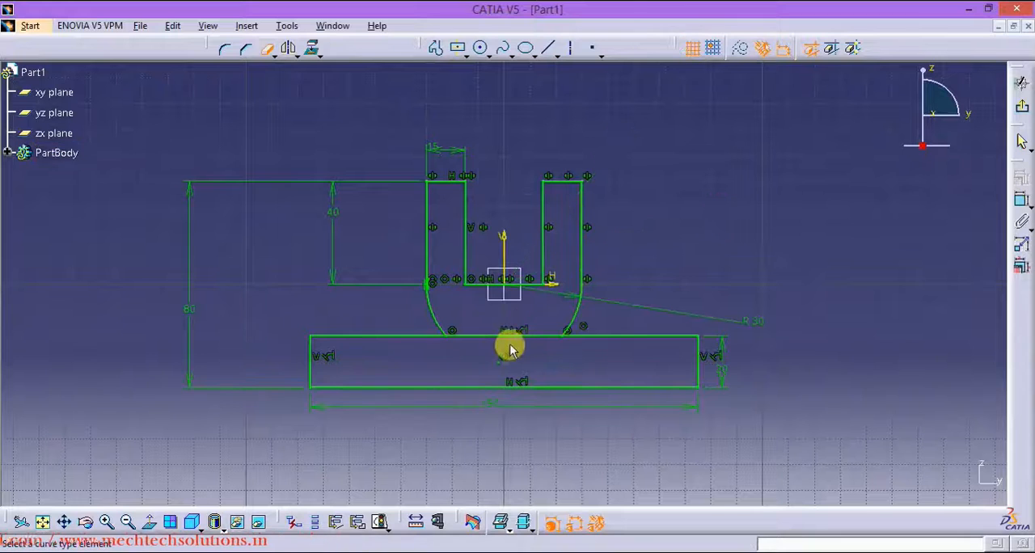
left_click(476, 334)
Step: Check the bracket's depth in the PDF drawing and exit the finished profile sketch in CATIA
middle_click_drag(668, 293, 660, 271)
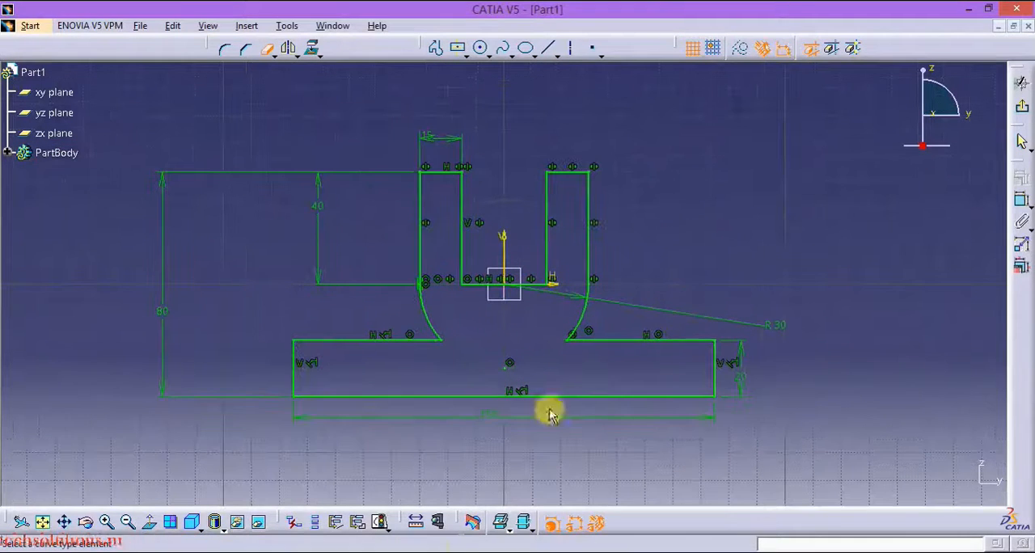
key("alt+Tab")
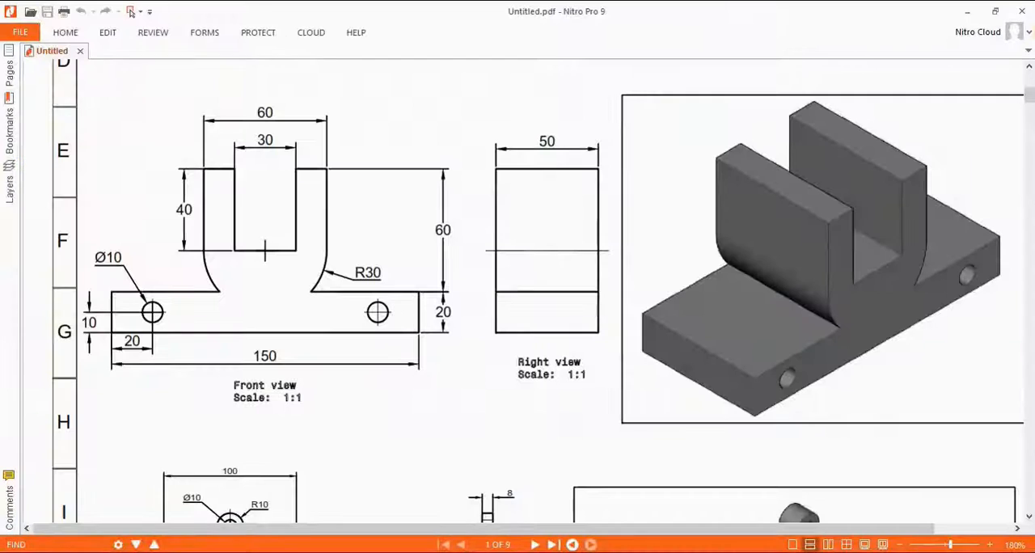
key("alt+Tab")
left_click(1022, 111)
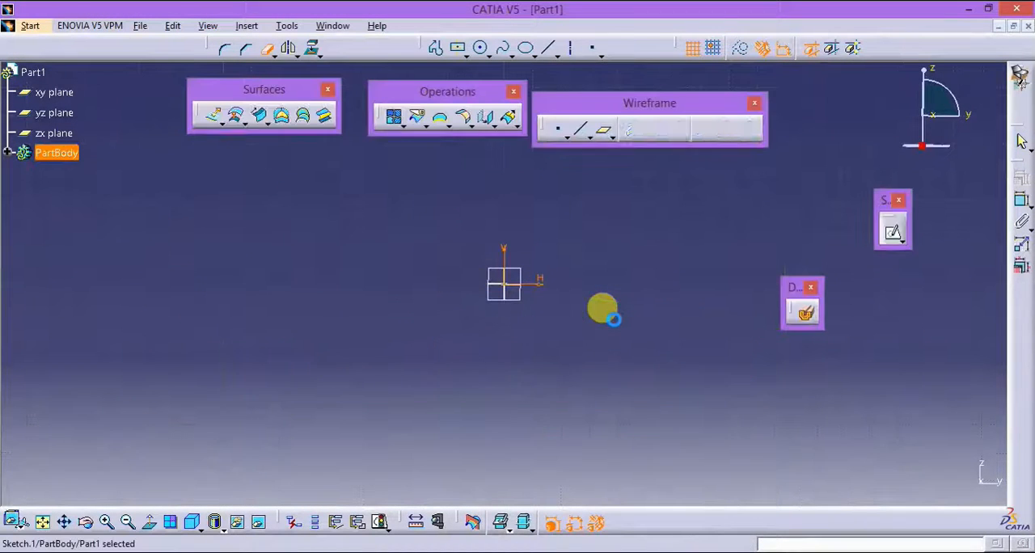
mouse_move(644, 255)
middle_mouse_down()
mouse_move(594, 273)
mouse_move(557, 266)
middle_mouse_up()
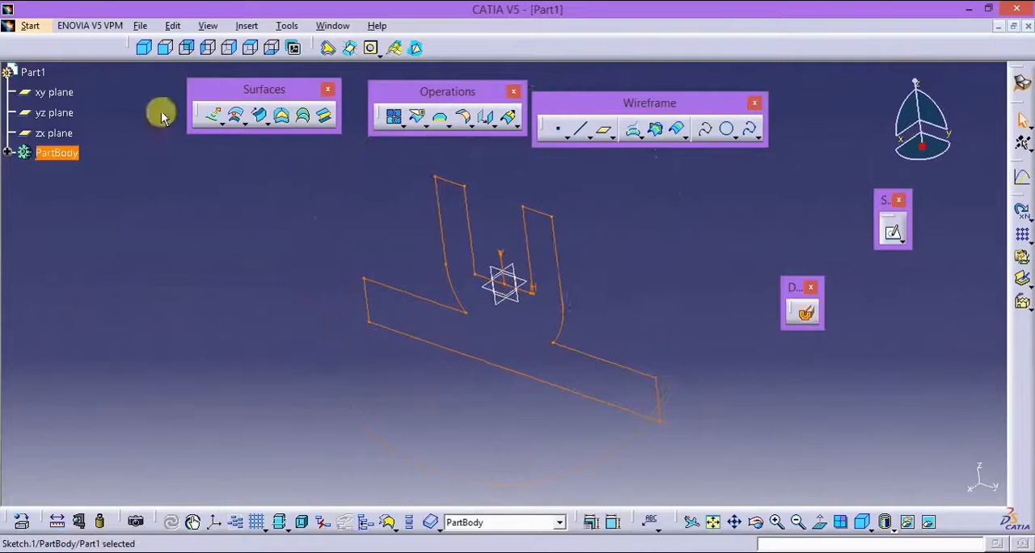
Step: Extrude the profile sketch as a surface along its normal by 25 mm with mirrored extent
left_click(211, 116)
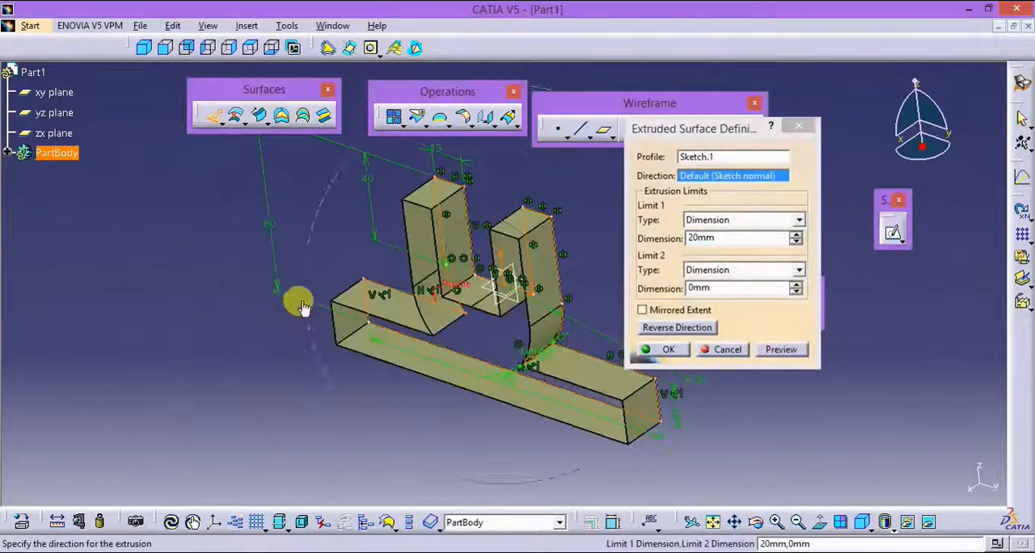
mouse_move(300, 305)
middle_mouse_down()
mouse_move(288, 278)
mouse_move(467, 335)
mouse_move(455, 347)
mouse_move(429, 328)
mouse_move(480, 331)
middle_mouse_up()
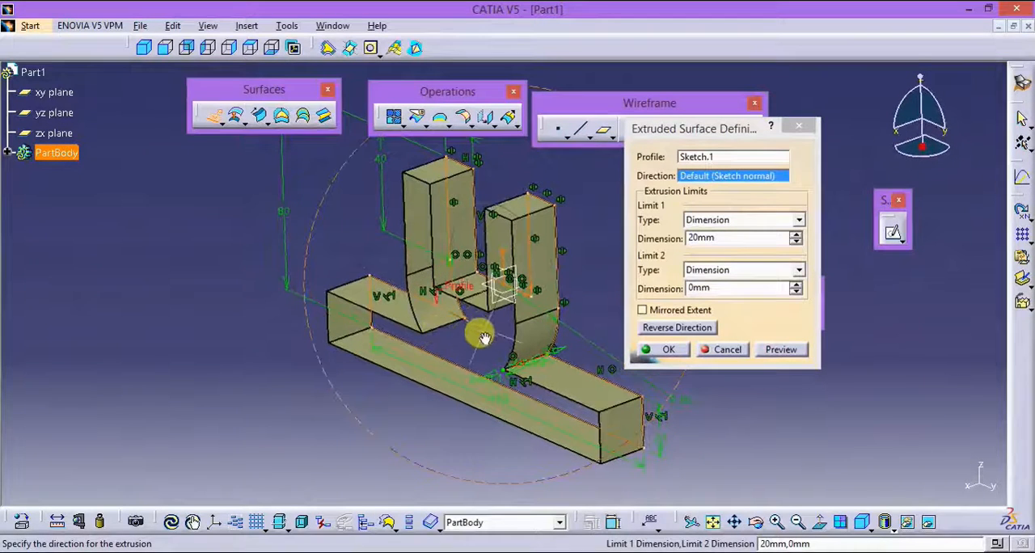
left_click(656, 312)
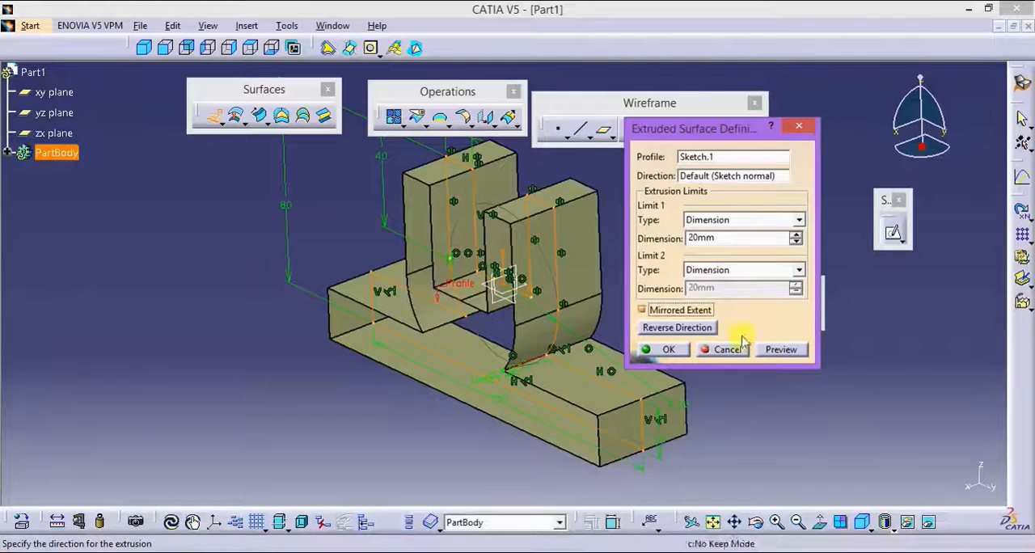
double_click(721, 236)
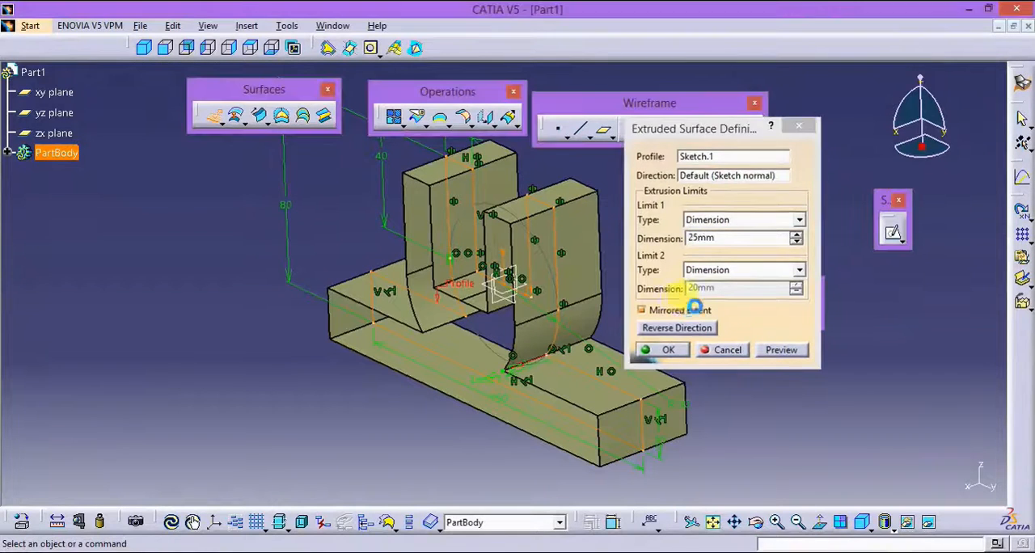
left_click(668, 350)
middle_click_drag(700, 342, 699, 347)
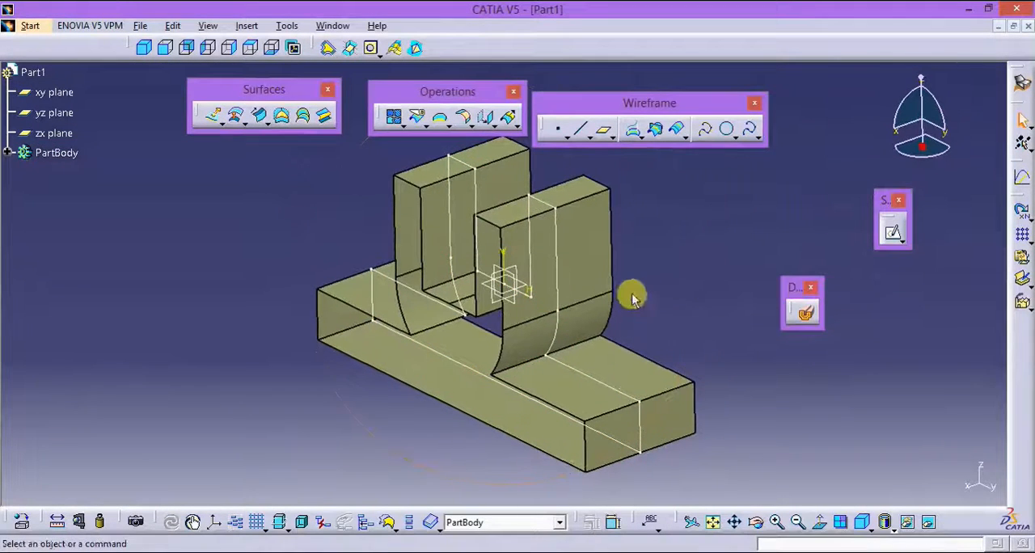
Step: Create a fill surface using the closed profile sketch as its boundary
middle_click_drag(628, 293, 606, 302)
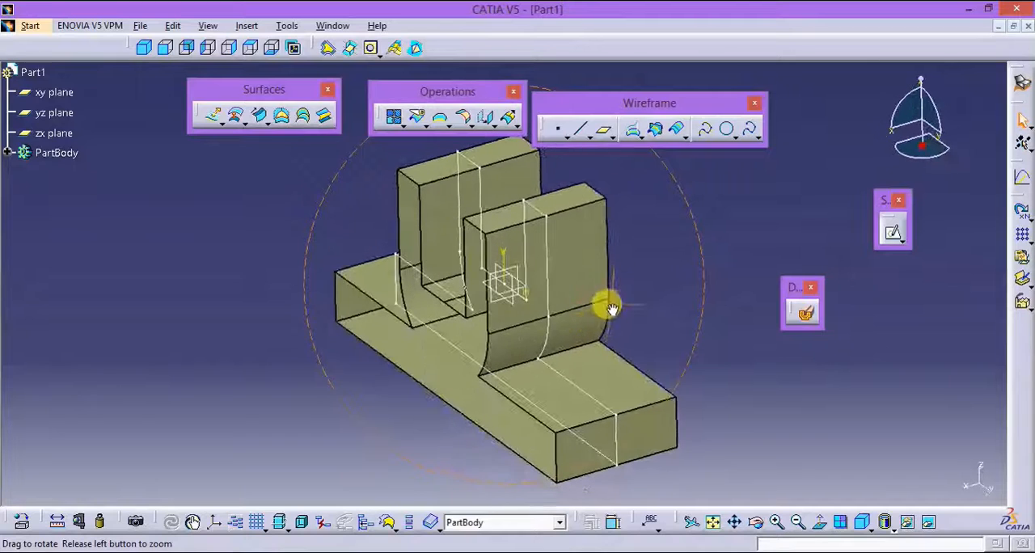
left_click(283, 118)
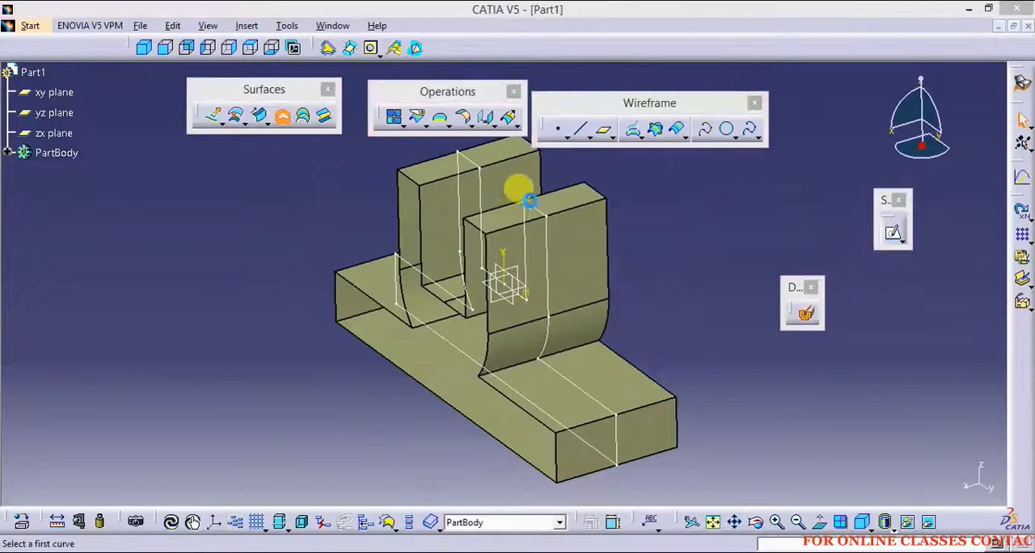
left_click(544, 211)
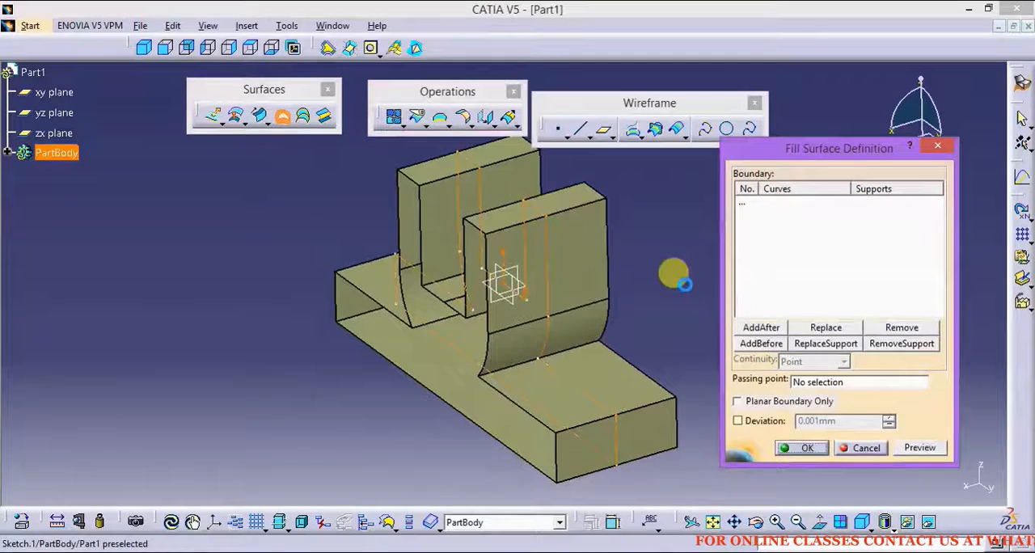
left_click(811, 449)
mouse_move(557, 346)
middle_mouse_down()
mouse_move(550, 296)
mouse_move(485, 353)
middle_mouse_up()
middle_click_drag(647, 240, 602, 279)
left_click(616, 285)
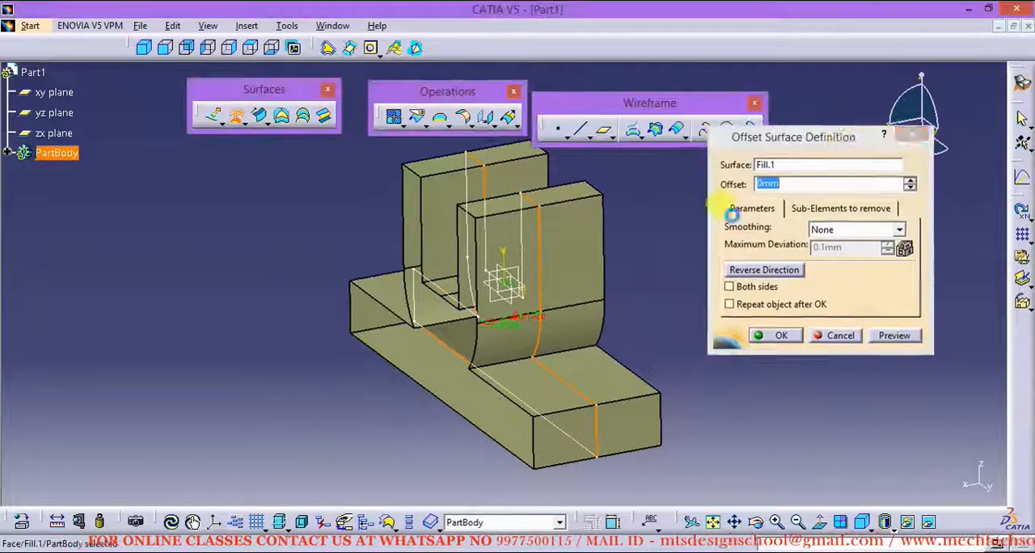
left_click(920, 135)
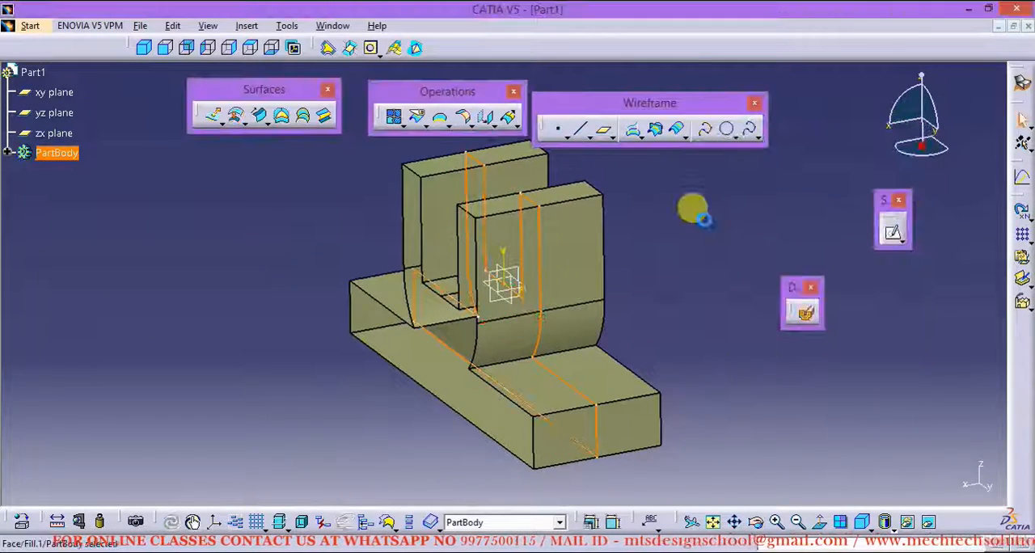
Step: Offset the fill surface by 25 mm on both sides to close the extrusion's open ends
left_click(236, 117)
middle_click_drag(617, 249, 469, 343)
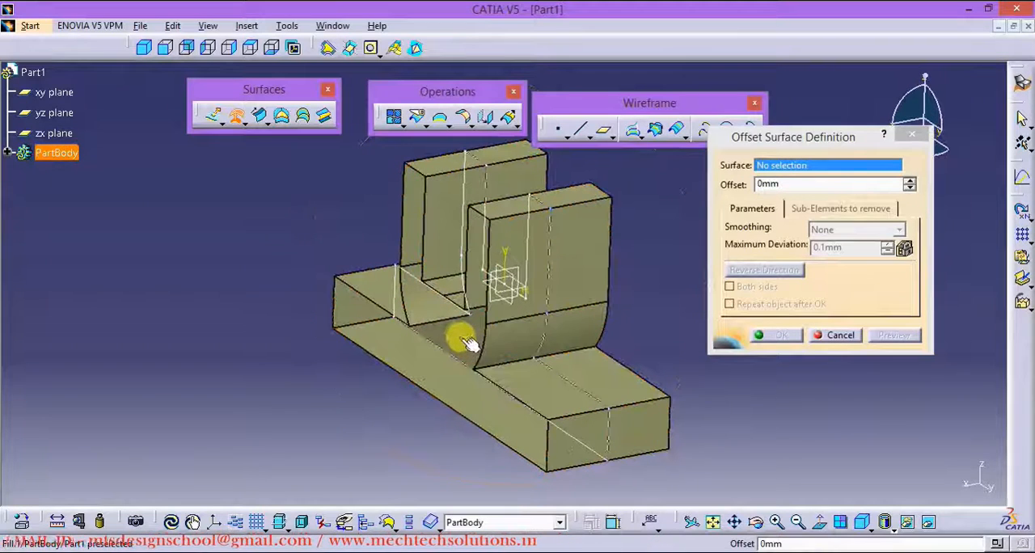
left_click(453, 336)
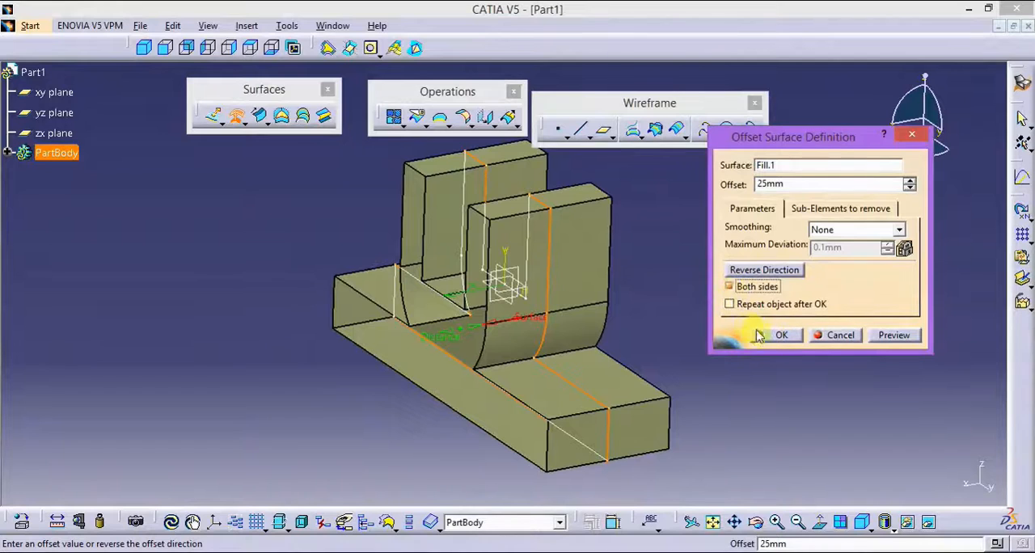
left_click(764, 334)
middle_click_drag(691, 286, 614, 289)
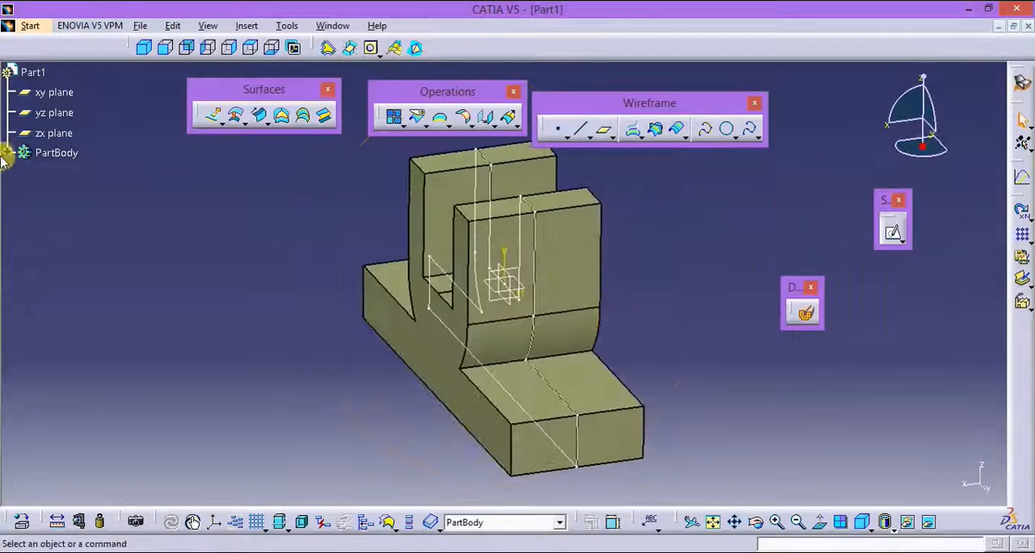
Step: Hide the middle fill surface and the profile sketch
left_click(8, 152)
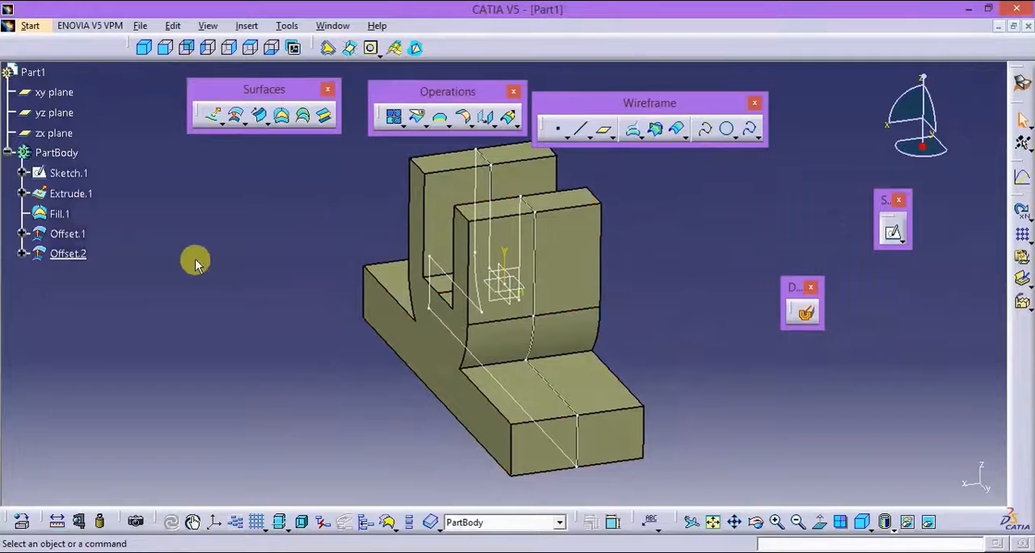
right_click(58, 215)
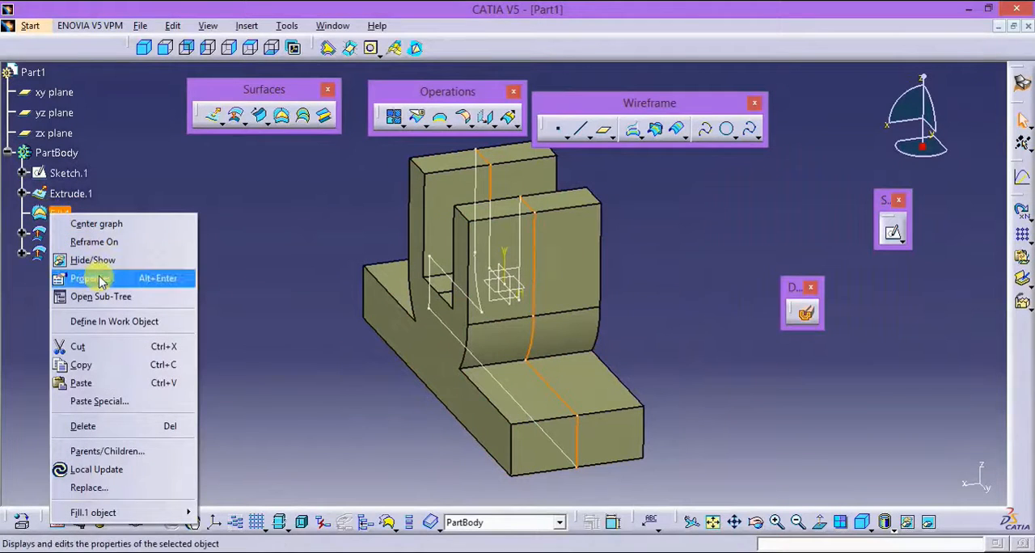
left_click(69, 260)
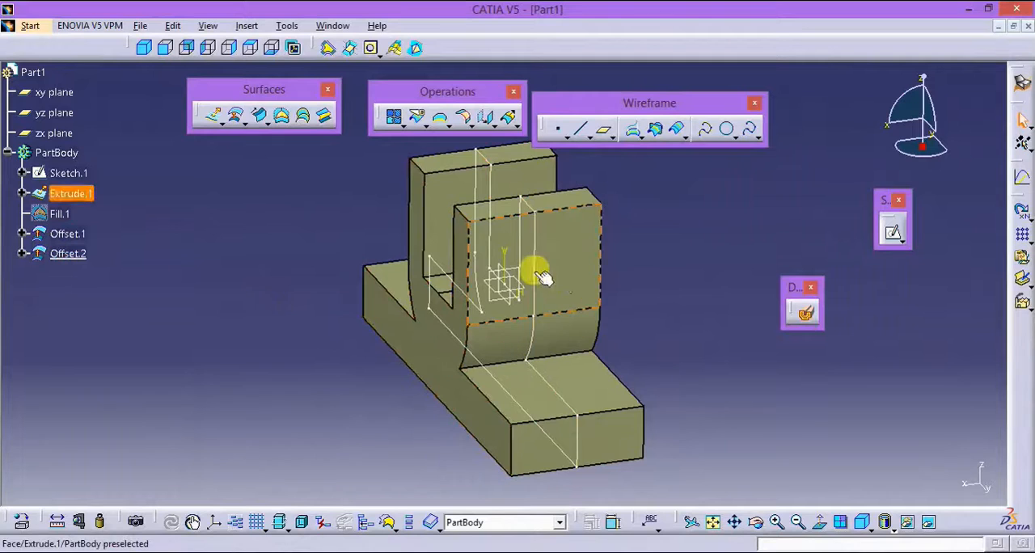
right_click(542, 277)
left_click(548, 286)
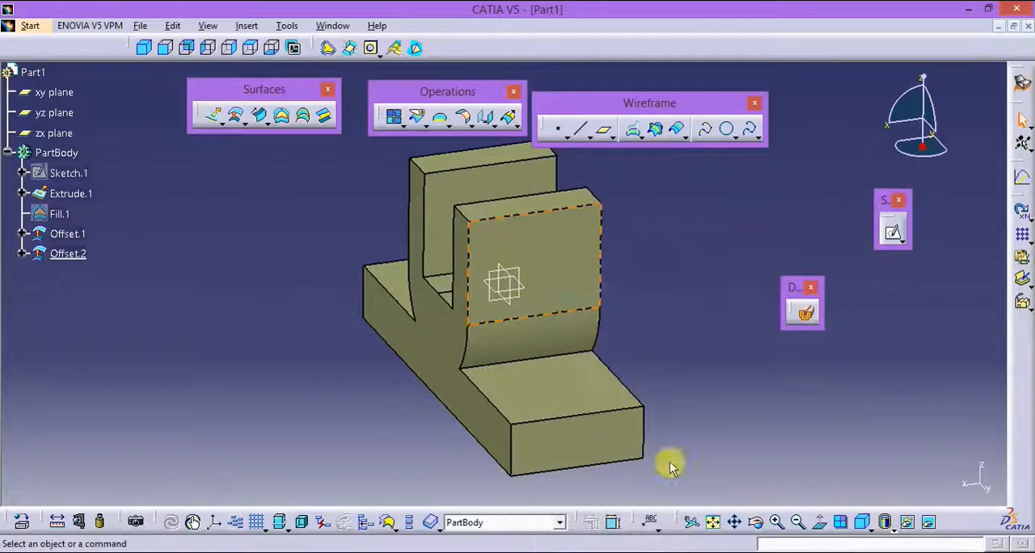
Step: Join the extruded surface with the two offset end surfaces
left_click(860, 523)
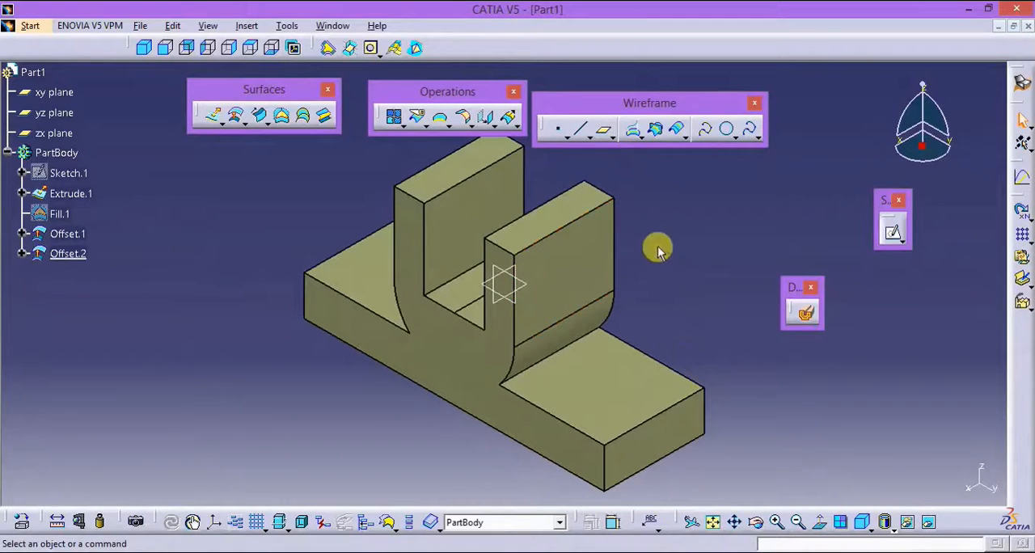
middle_click_drag(658, 252, 662, 278)
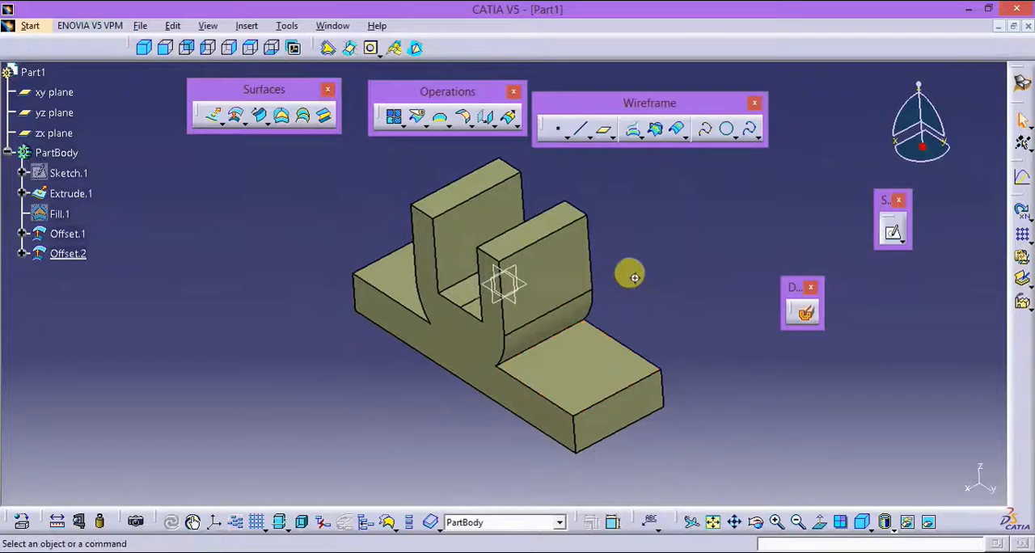
middle_click_drag(627, 273, 611, 274, "ctrl")
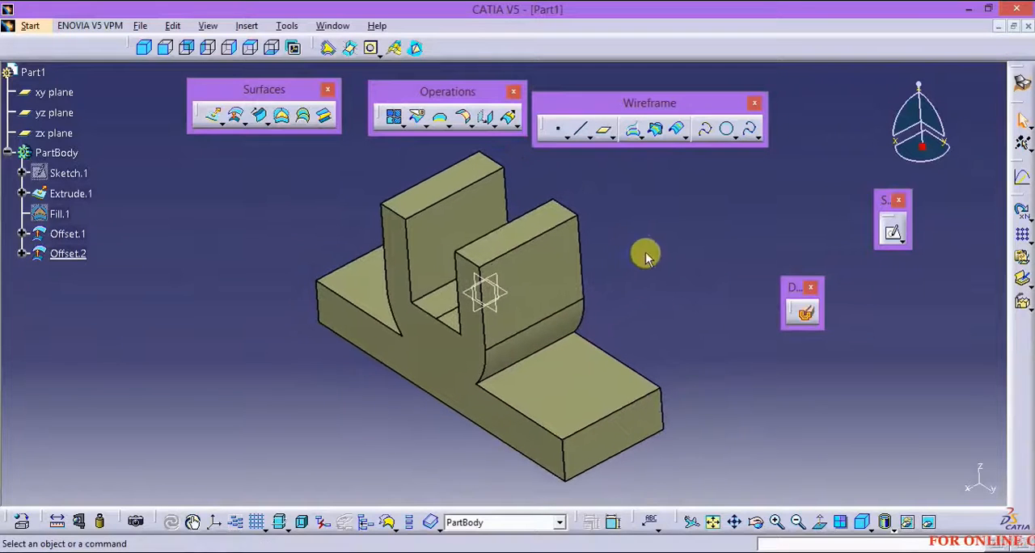
left_click(397, 119)
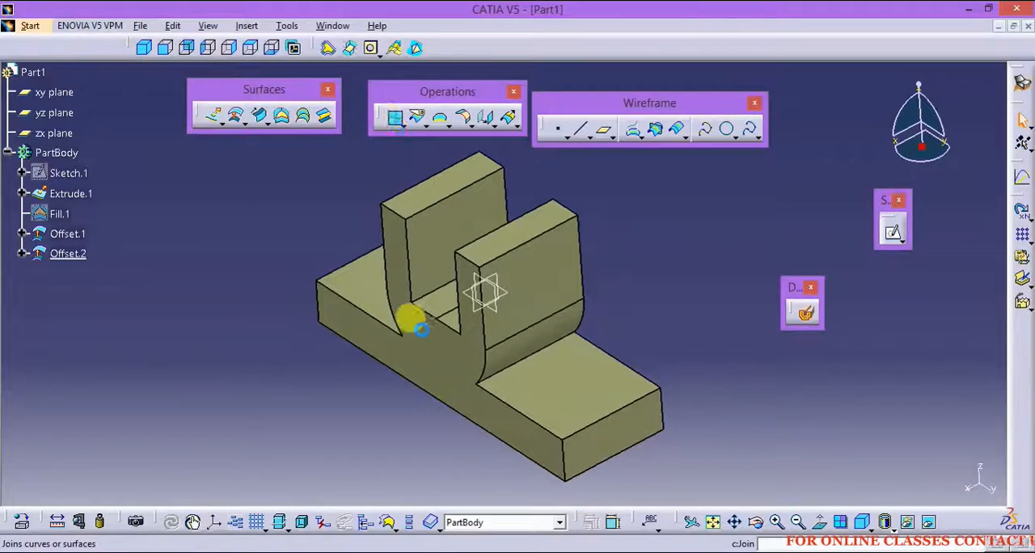
left_click(427, 362)
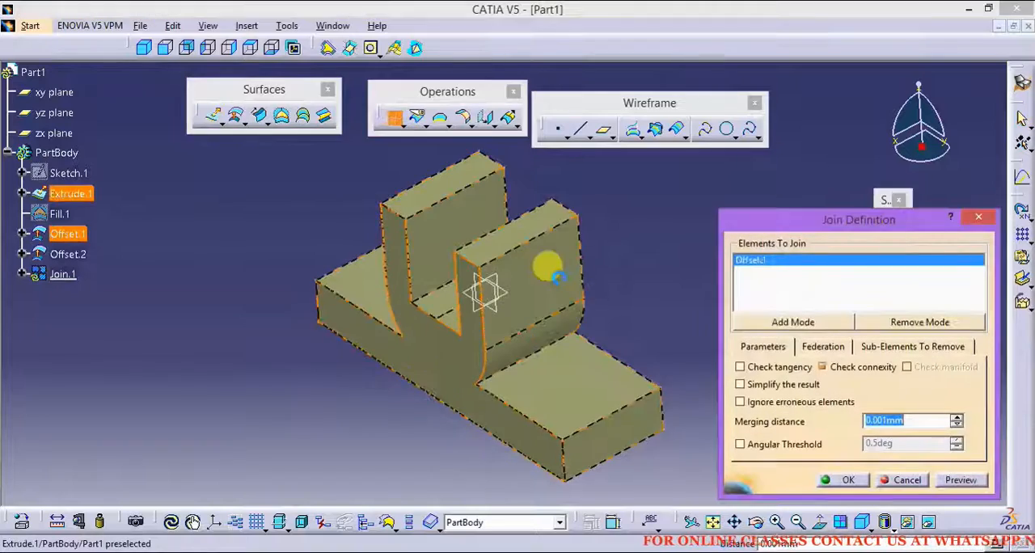
left_click(558, 263)
middle_click_drag(566, 261, 503, 313)
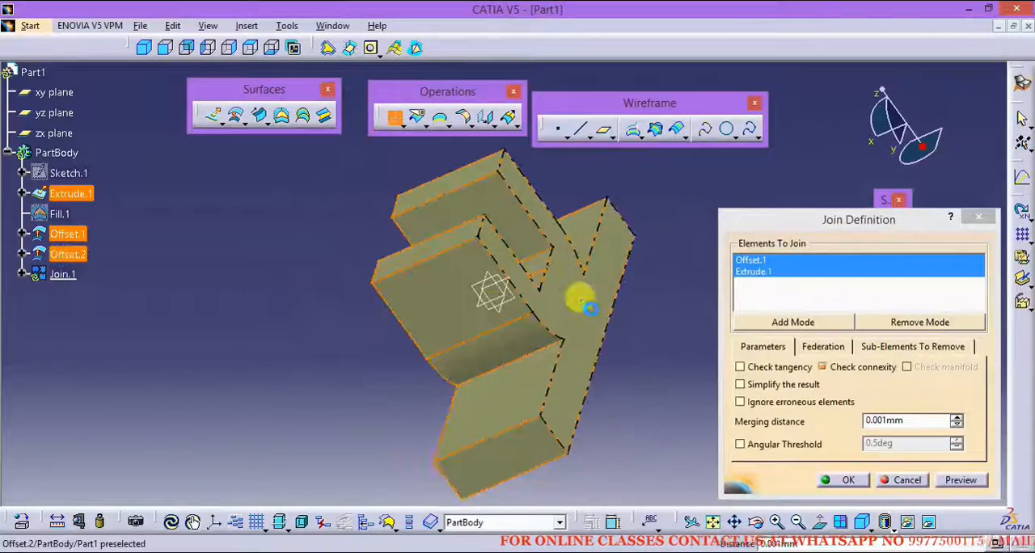
left_click(579, 301)
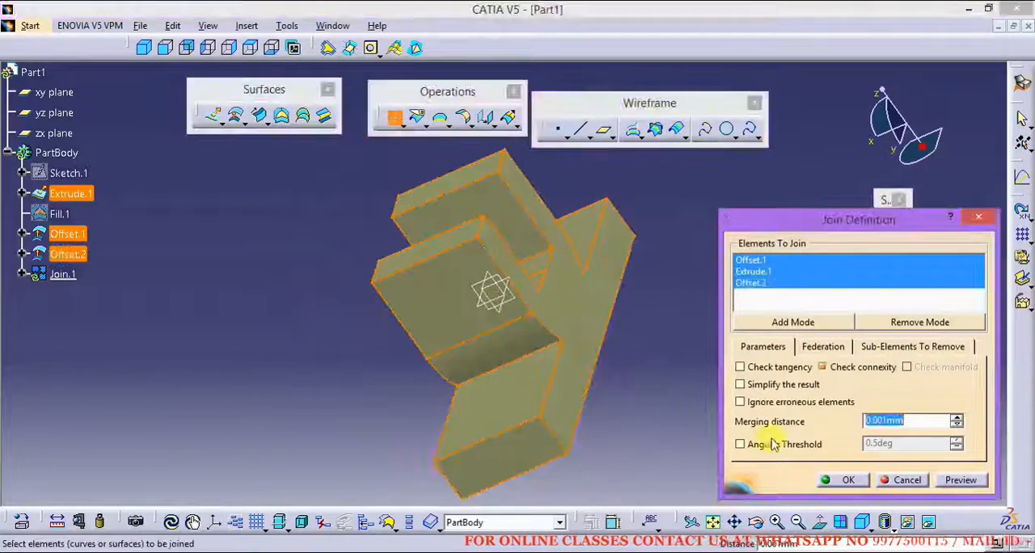
left_click(835, 480)
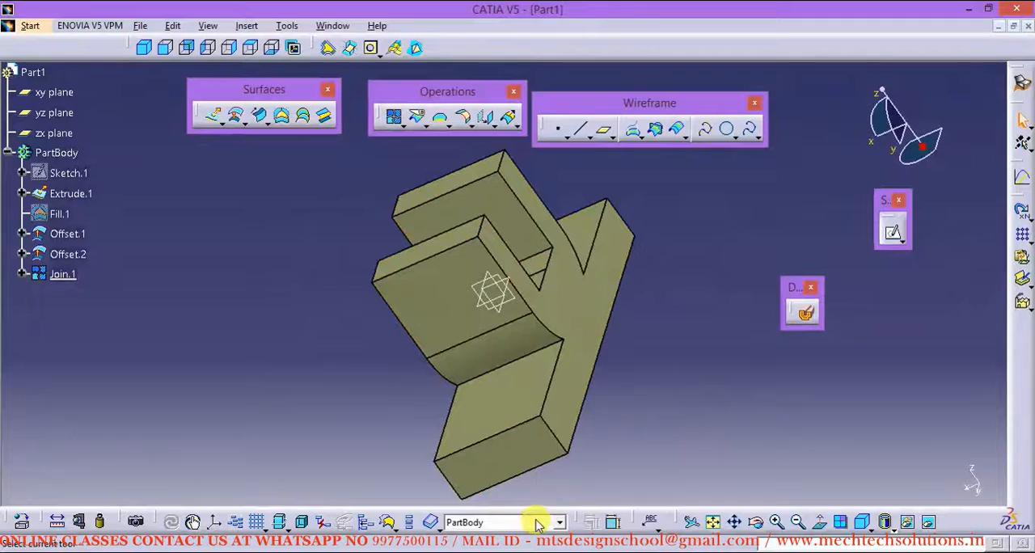
Step: Check the hole dimensions in the PDF drawing and start a sketch on the joined bracket's front face in CATIA
left_click(863, 524)
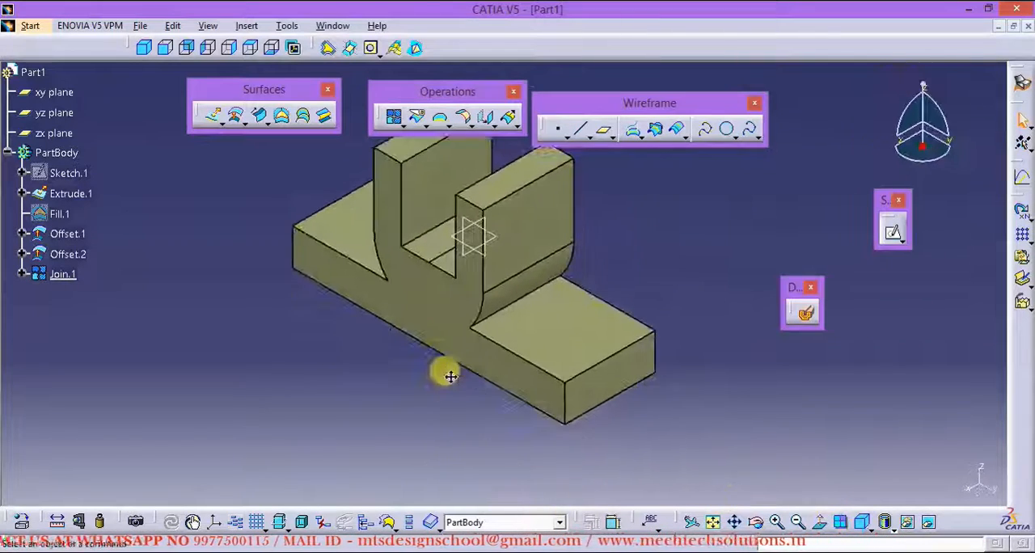
key("alt+Tab")
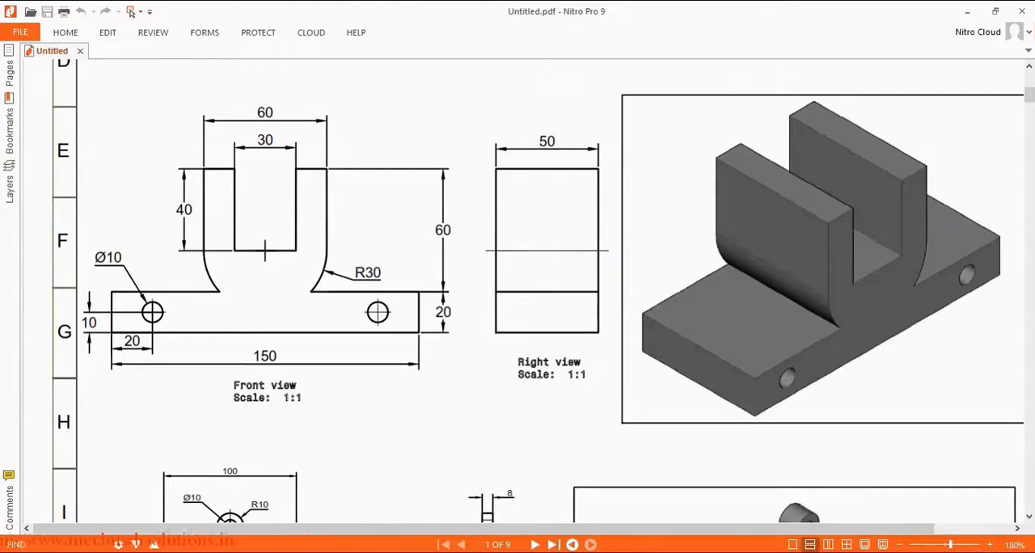
left_click(970, 13)
mouse_move(436, 370)
middle_mouse_down()
mouse_move(425, 383)
mouse_move(430, 363)
middle_mouse_up()
middle_click_drag(394, 395, 388, 420)
left_click(424, 341)
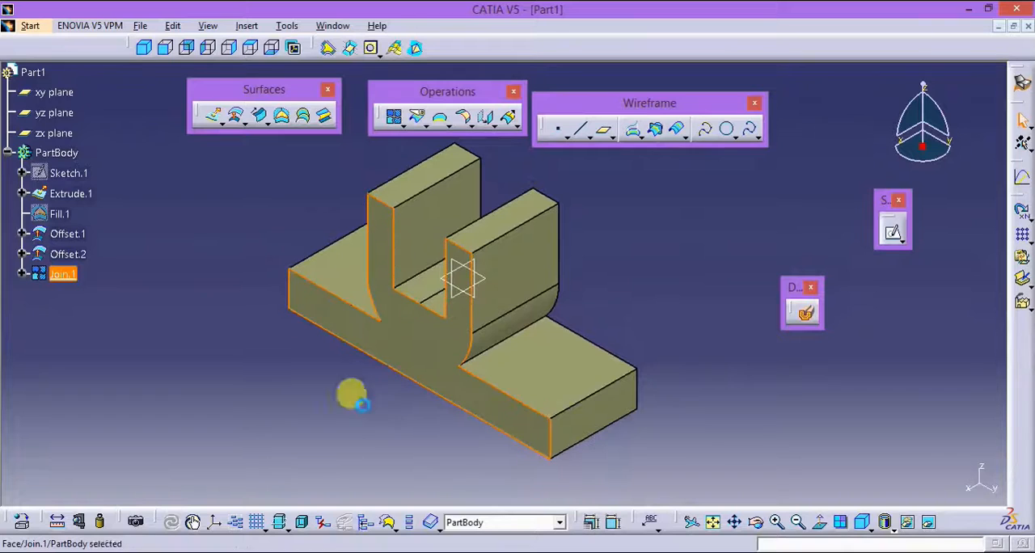
left_click(892, 236)
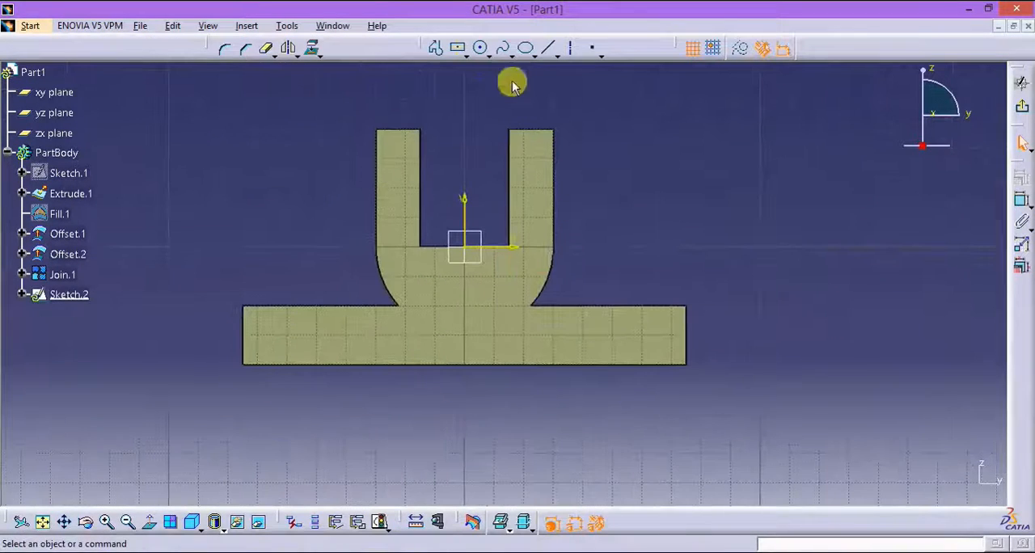
Step: Sketch a circle inside the left end of the bracket's base, check the hole size in the PDF drawing, and set its radius to 5 mm
left_click(285, 338)
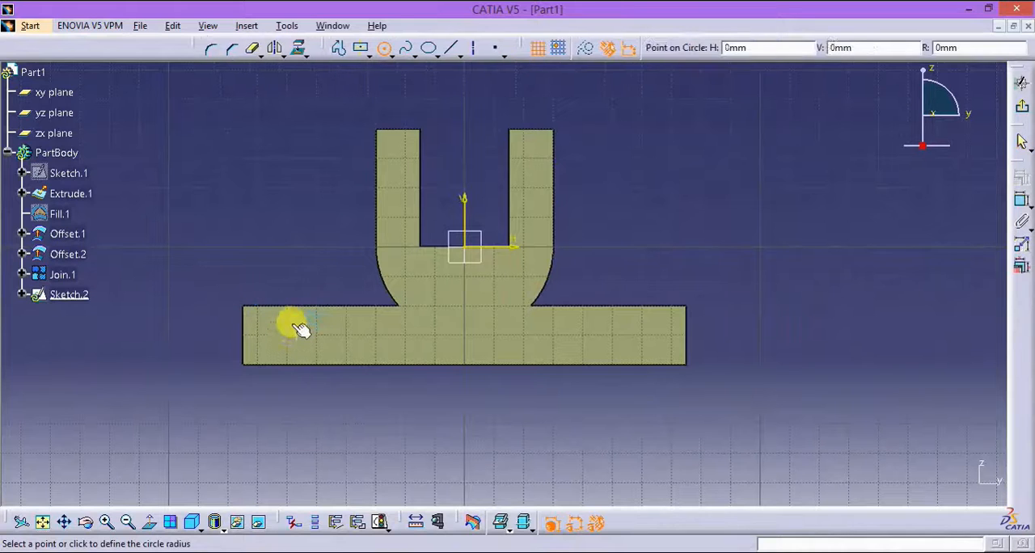
left_click(300, 326)
left_click(1021, 198)
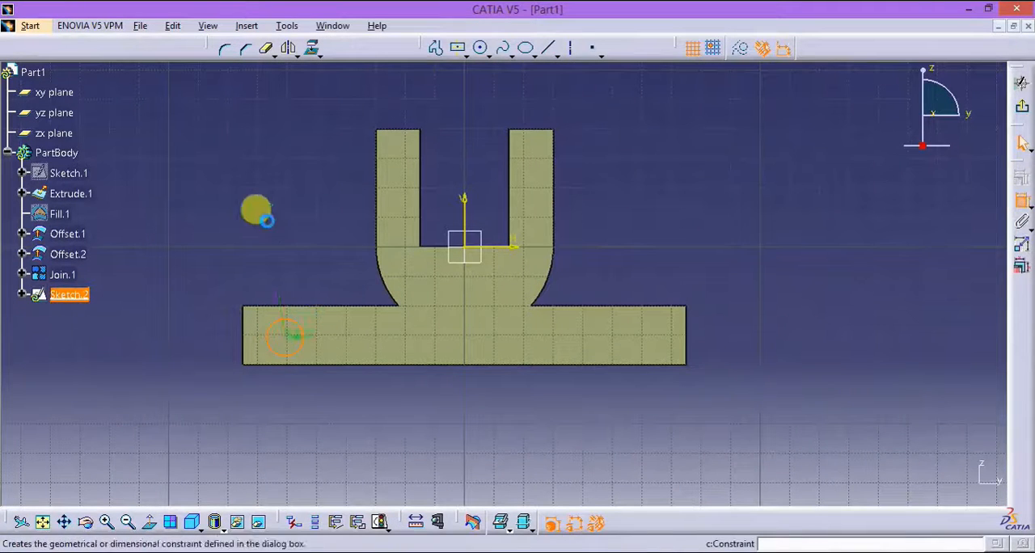
left_click(269, 226)
key("alt+Tab")
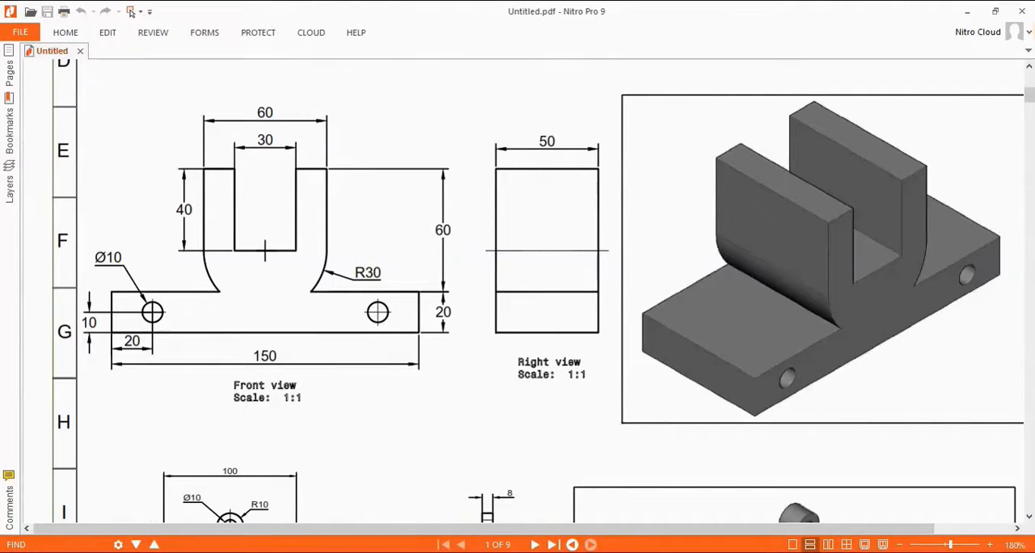
key("alt+Tab")
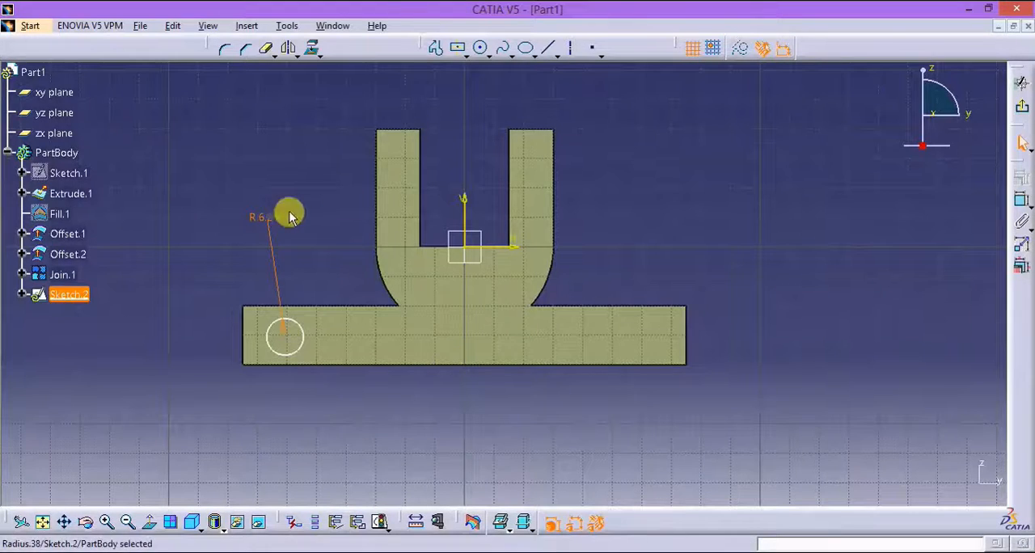
double_click(272, 214)
type("5mm")
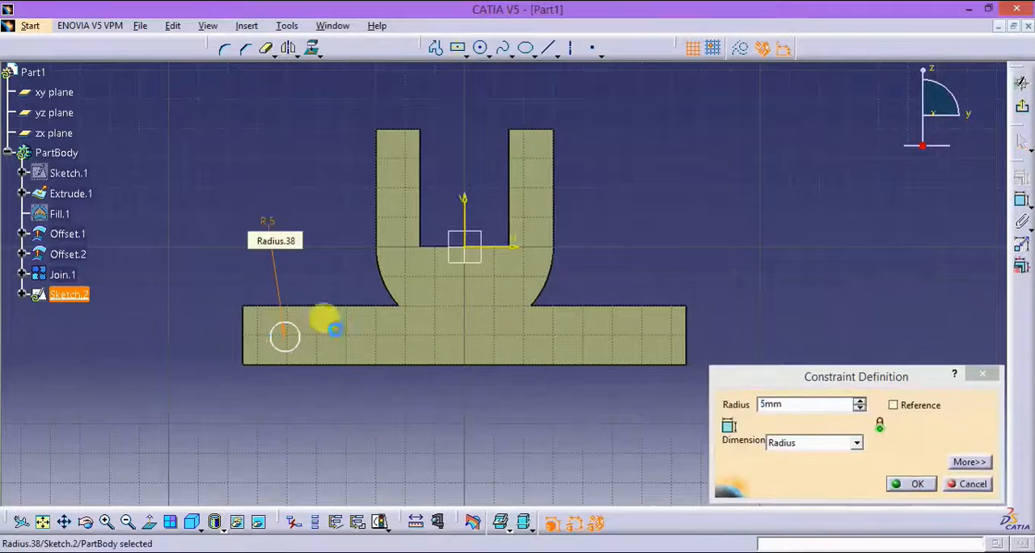
key("Return")
Step: Constrain the circle's centre to 20 mm from the left end edge of the base
left_click(1016, 241)
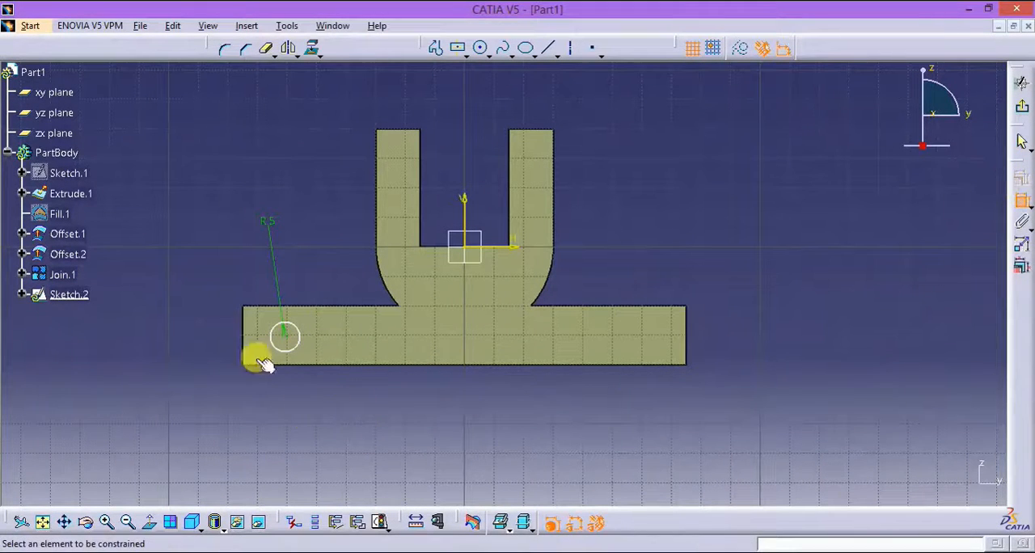
left_click(245, 337)
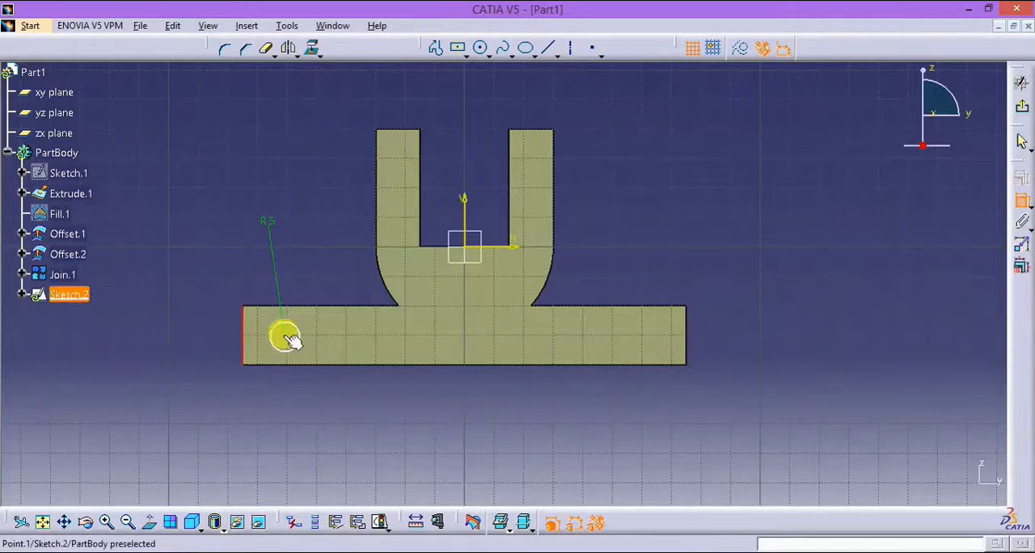
left_click(288, 338)
left_click(266, 386)
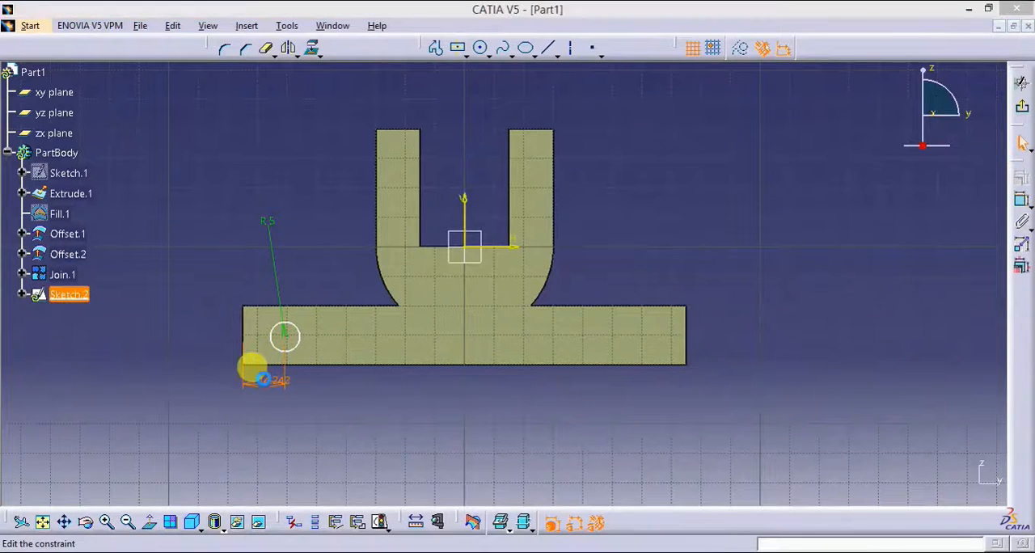
double_click(267, 380)
type("20mm")
key("Return")
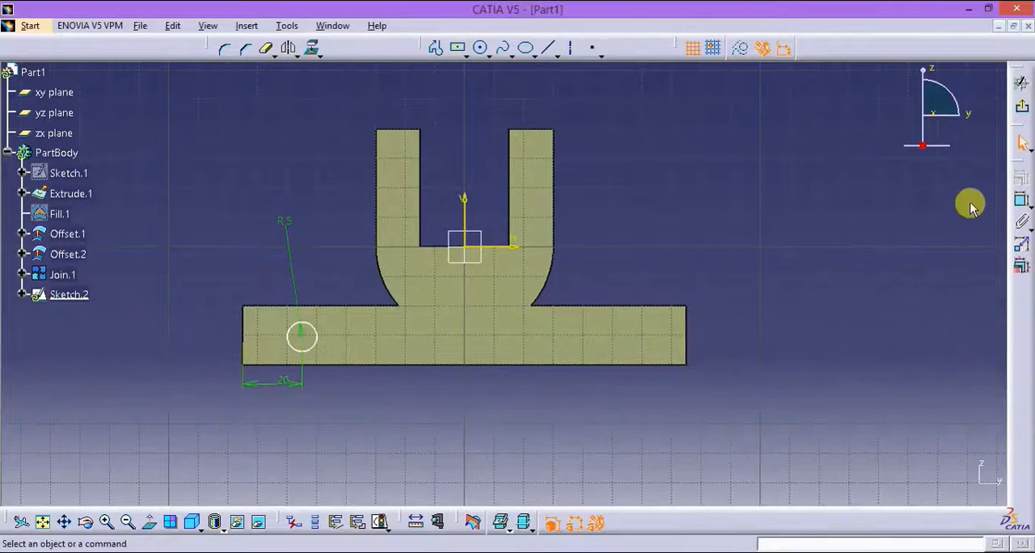
Step: Constrain the circle's centre to 10 mm above the bottom edge of the base
left_click(1017, 203)
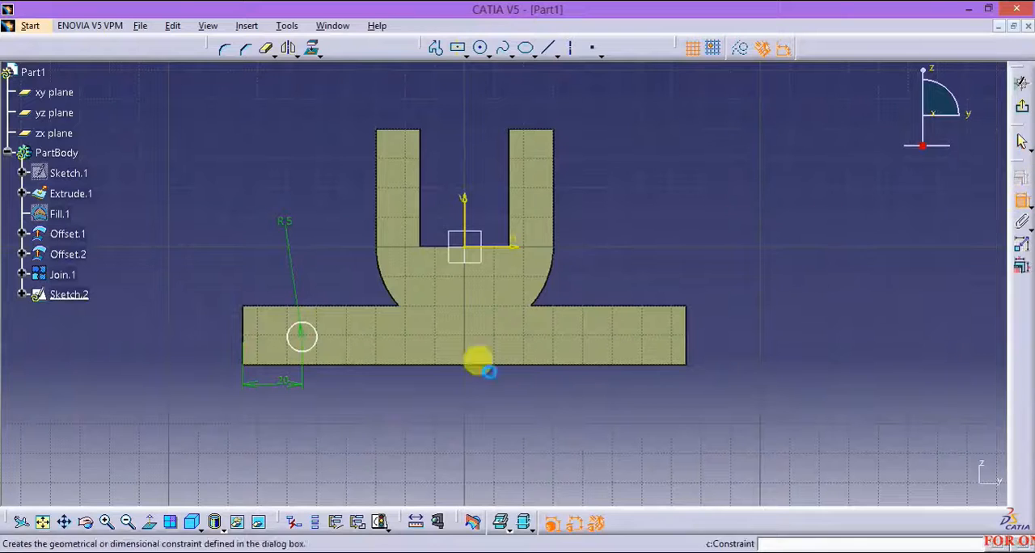
left_click(282, 364)
left_click(300, 339)
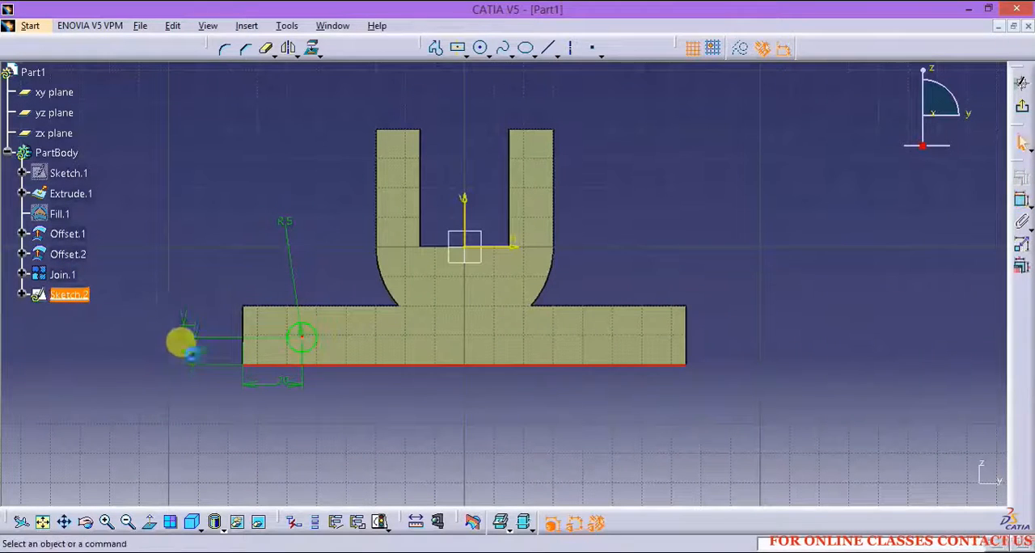
type("10")
key("Return")
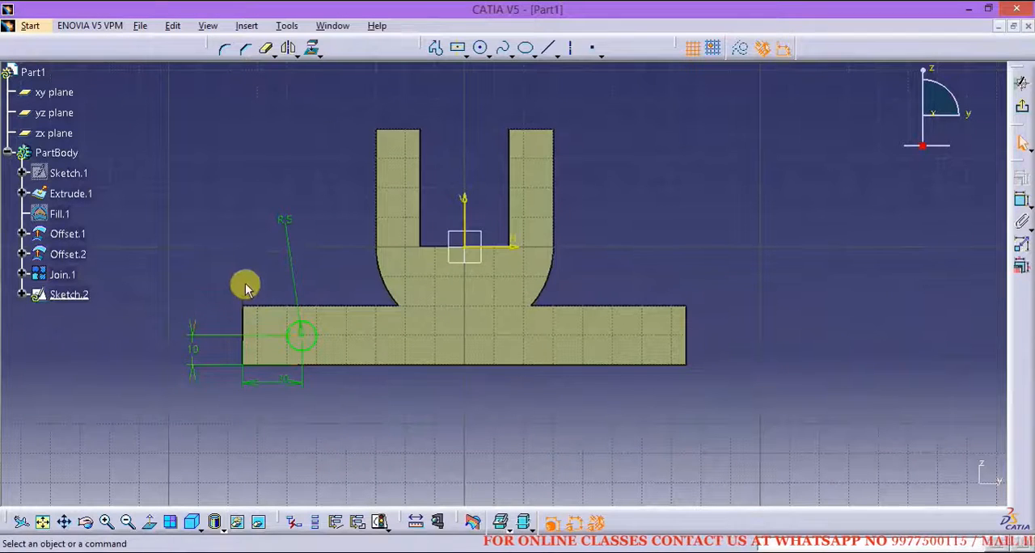
Step: Mirror the circle about the vertical sketch axis and exit the sketch
left_click_drag(336, 376, 335, 376)
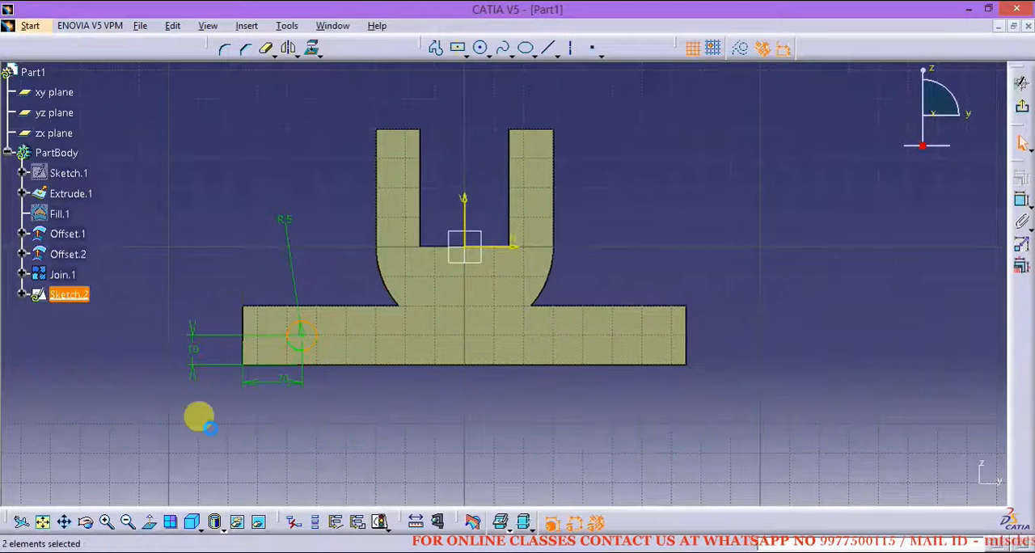
left_click(288, 47)
left_click(462, 199)
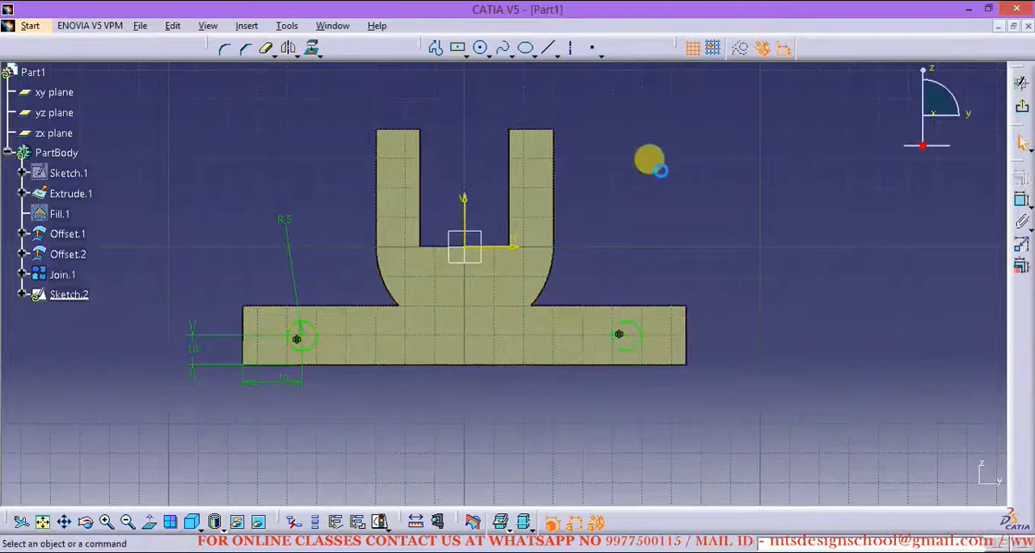
left_click(1021, 107)
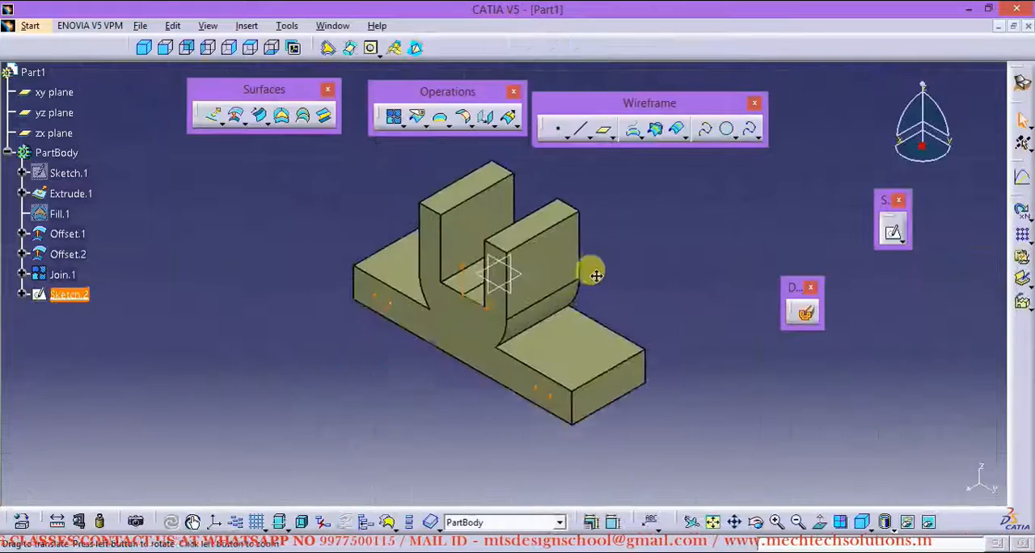
Step: Extrude the two-circle sketch as surfaces 25 mm in front and 94 mm through the bracket, keeping all the sub-elements
left_click(212, 119)
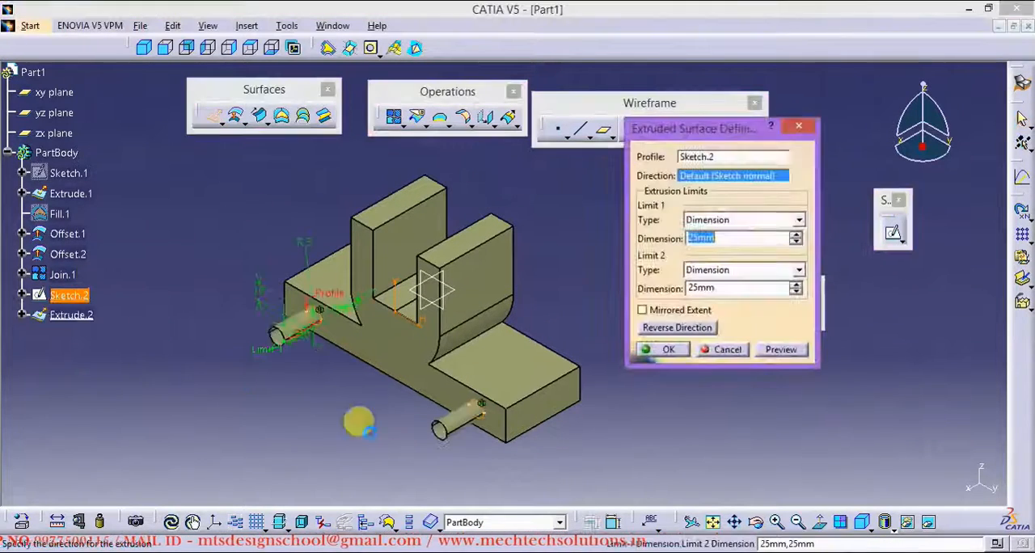
middle_click_drag(423, 319, 417, 269)
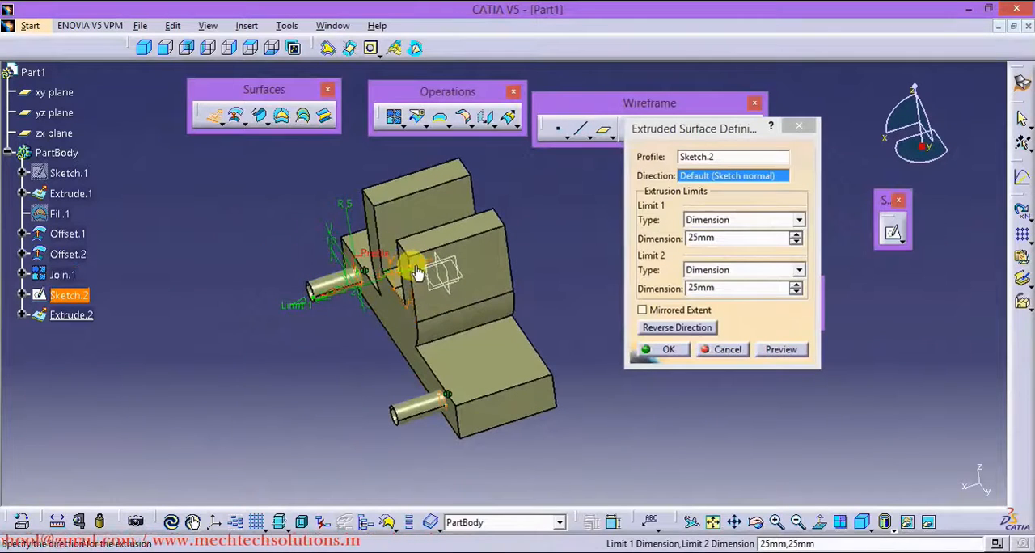
left_click_drag(417, 267, 530, 232)
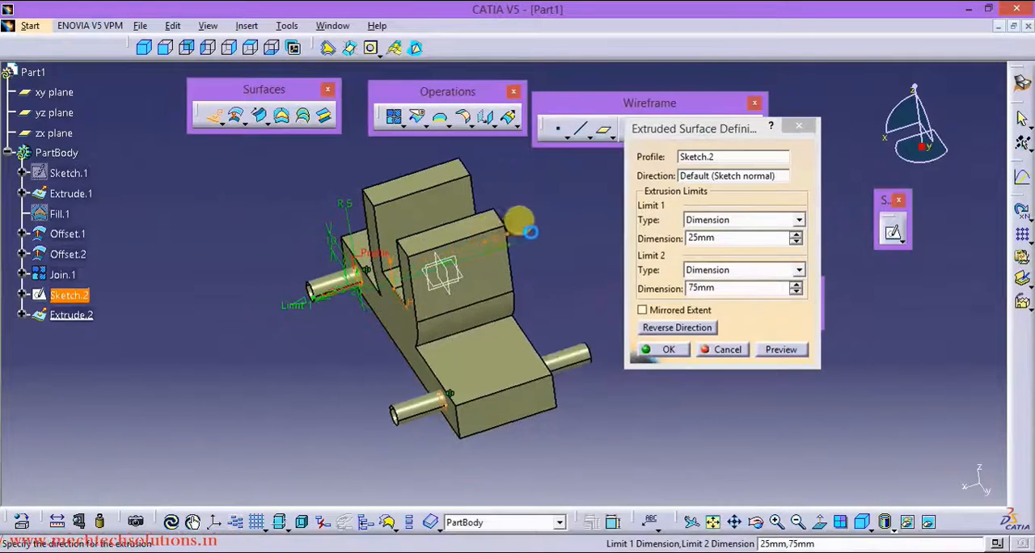
middle_click_drag(563, 278, 420, 321)
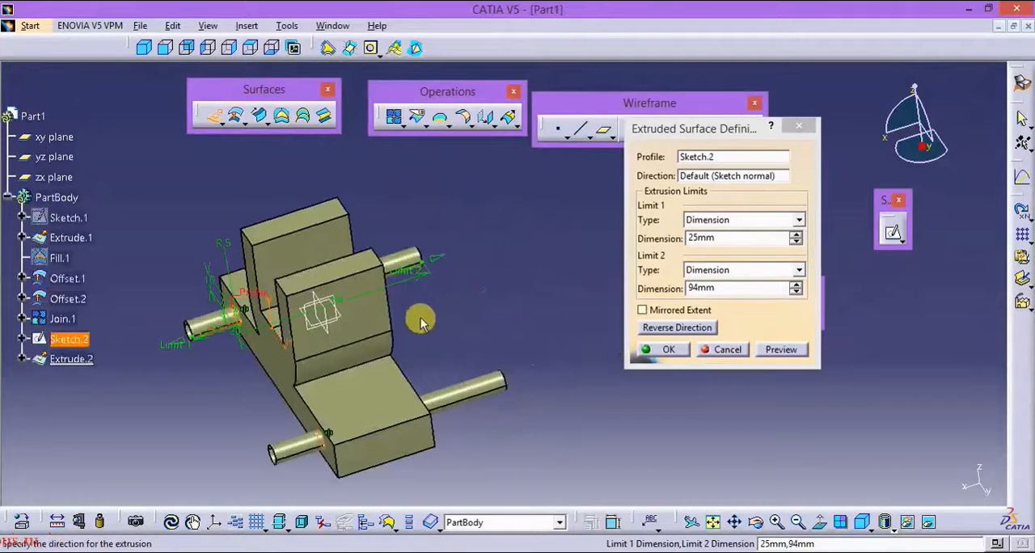
left_click(670, 350)
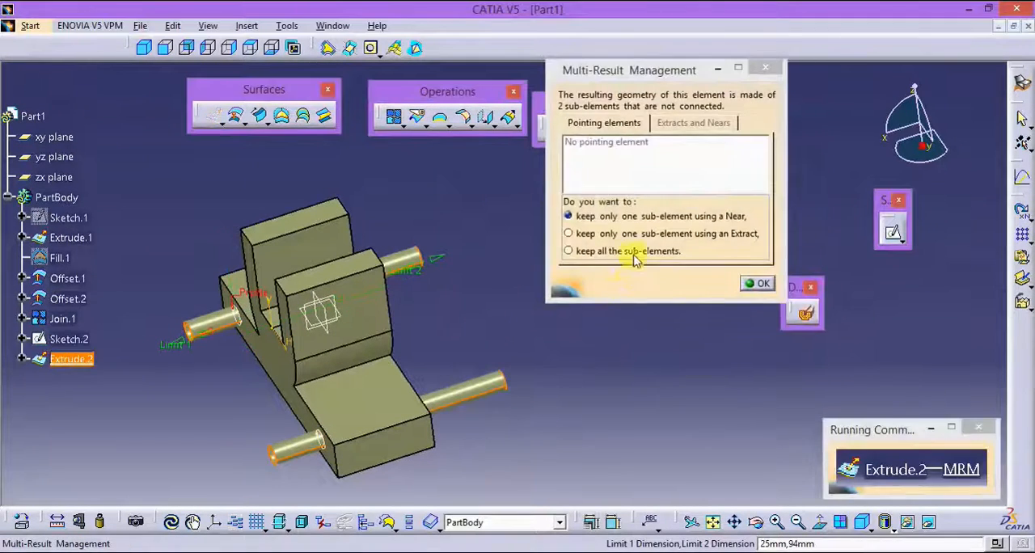
left_click_drag(618, 70, 593, 78)
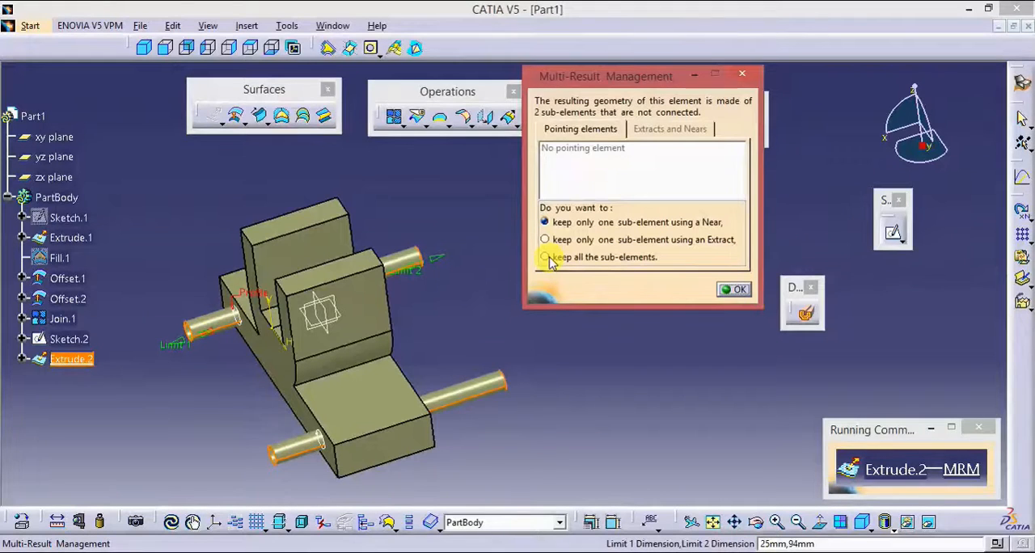
left_click(730, 289)
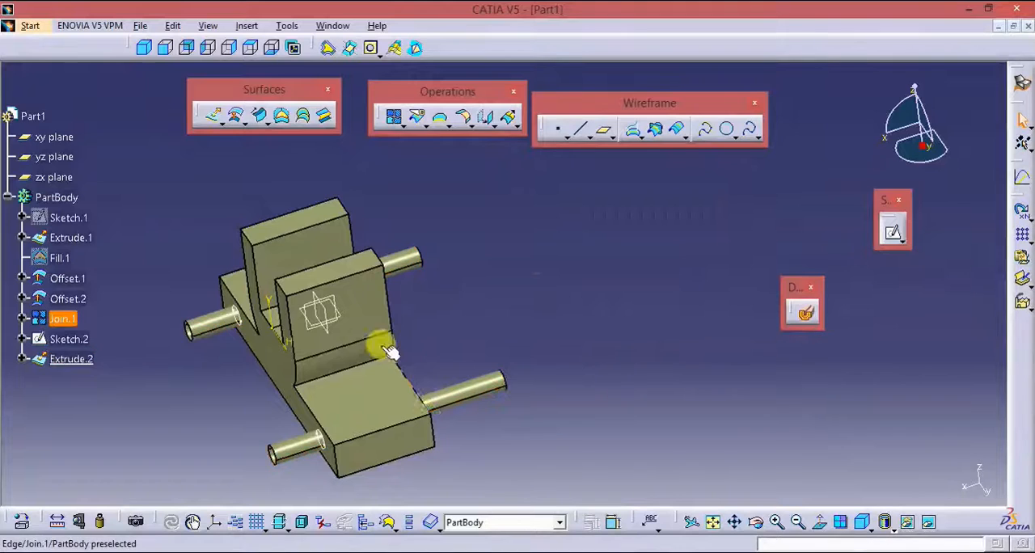
Step: Start a standard Trim between the joined bracket surface and the extruded hole cylinders
middle_click_drag(377, 343, 435, 311)
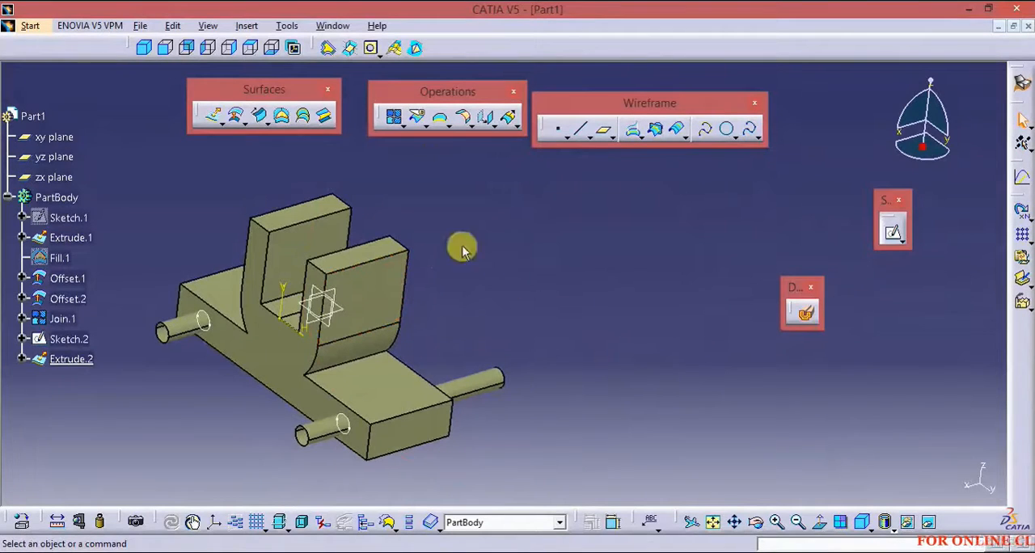
middle_click_drag(462, 245, 456, 174)
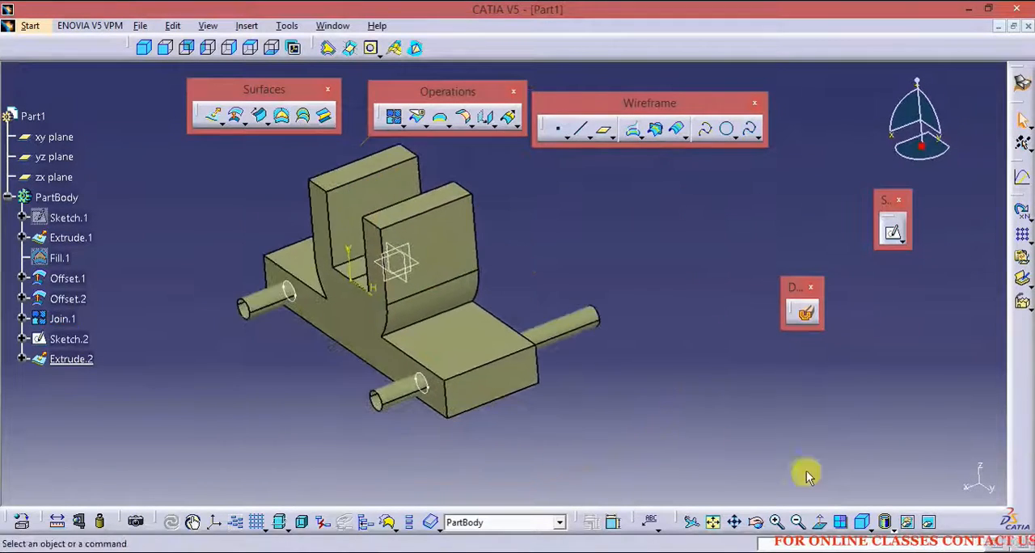
left_click(860, 526)
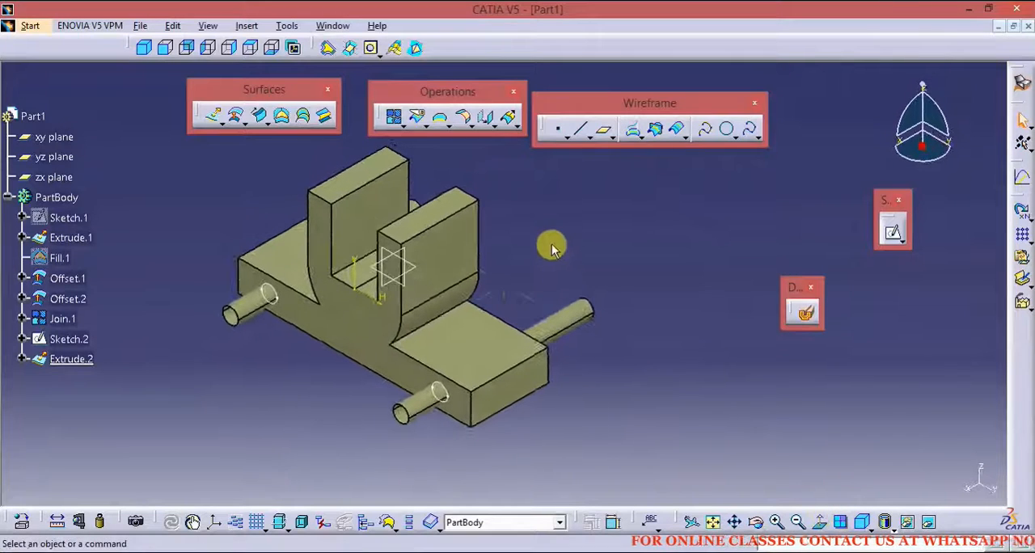
left_click(423, 126)
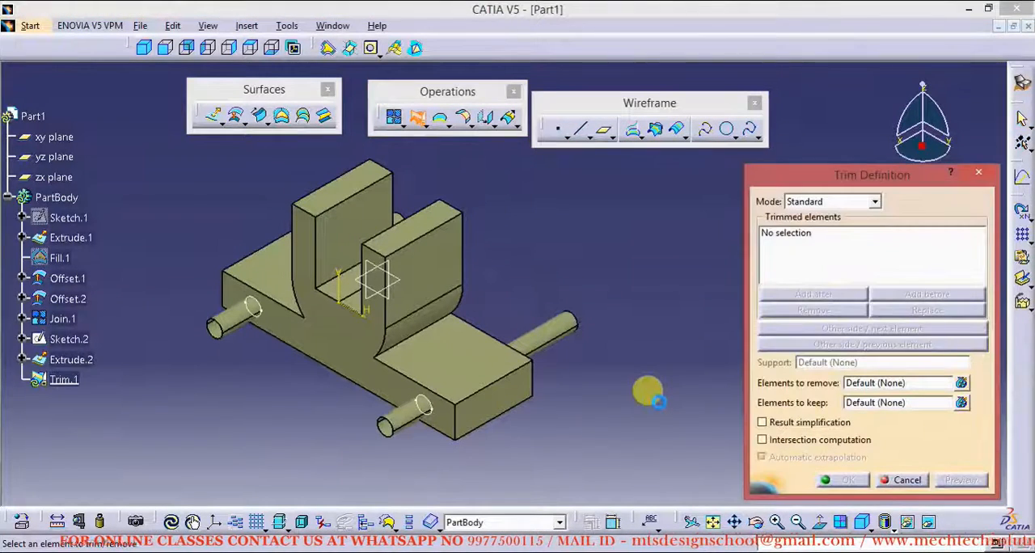
middle_click_drag(598, 421, 544, 273)
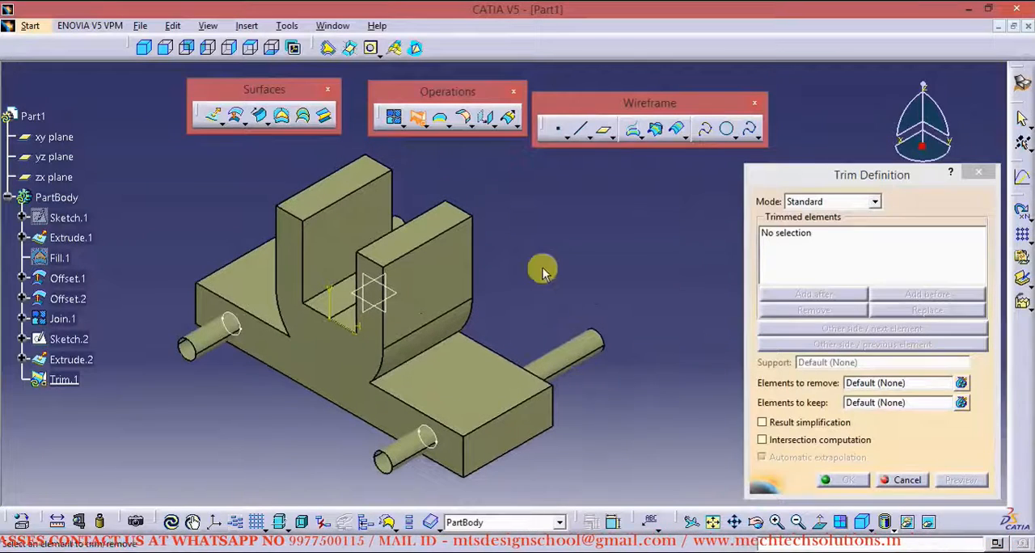
left_click(445, 288)
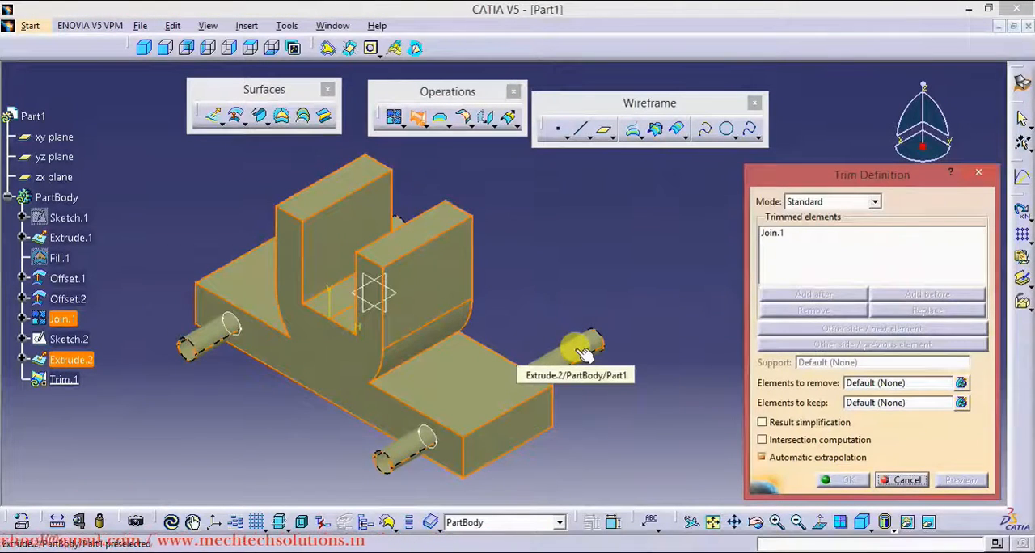
left_click(584, 353)
scroll(582, 273, "up", 1)
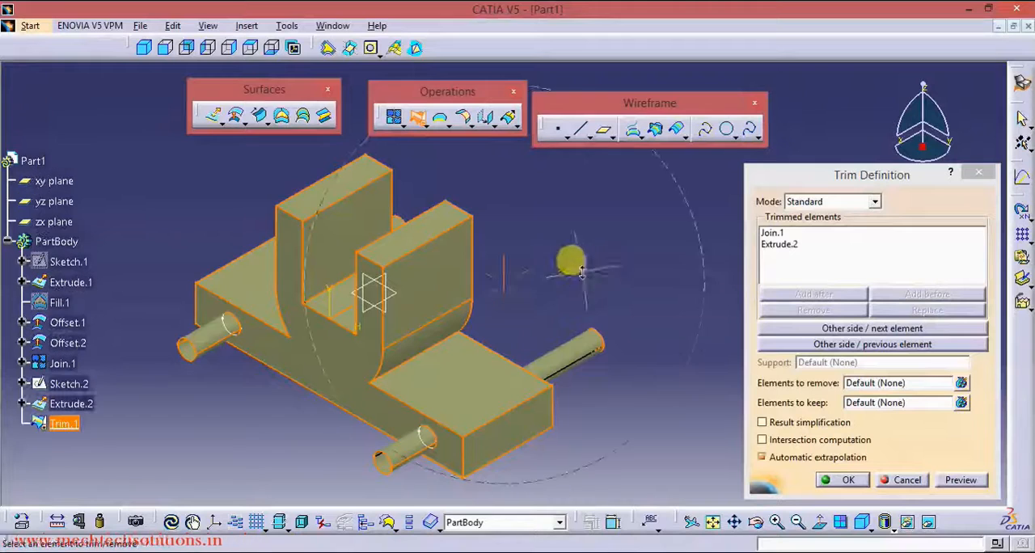
middle_click_drag(573, 261, 566, 351)
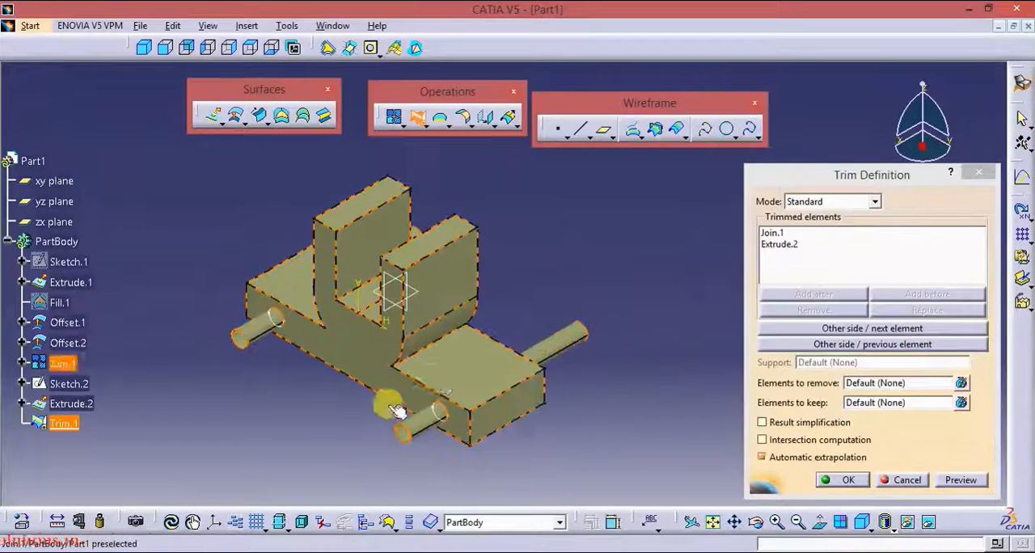
middle_click_drag(397, 409, 477, 271)
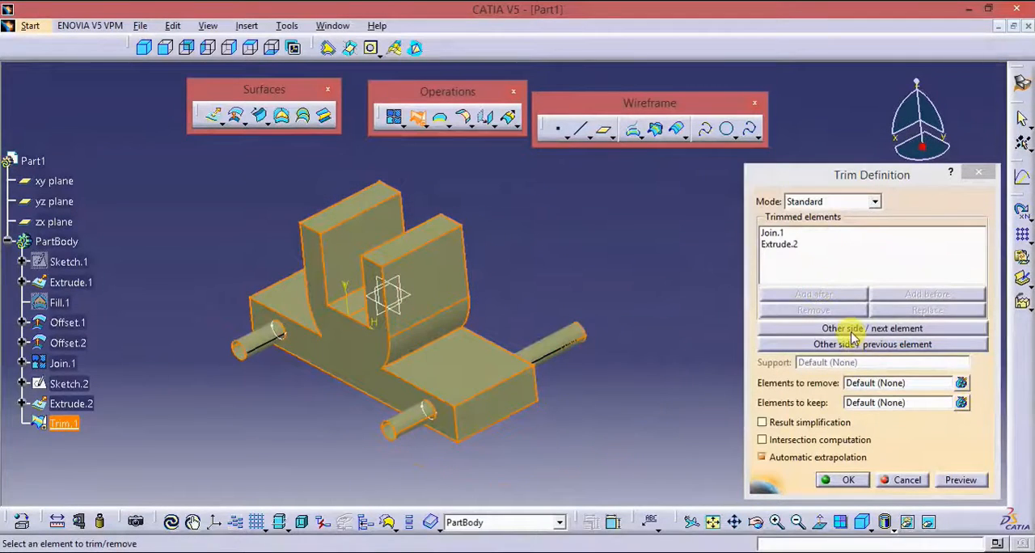
Step: Switch the trim sides to keep the bracket's faces and the cylinder walls inside the base, and apply the trim
left_click(851, 334)
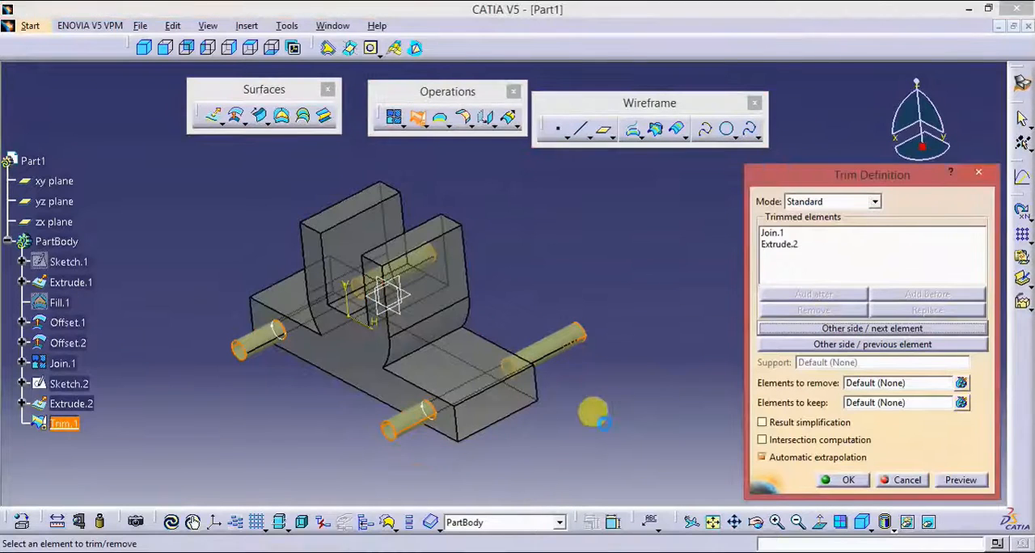
middle_click_drag(591, 412, 549, 383)
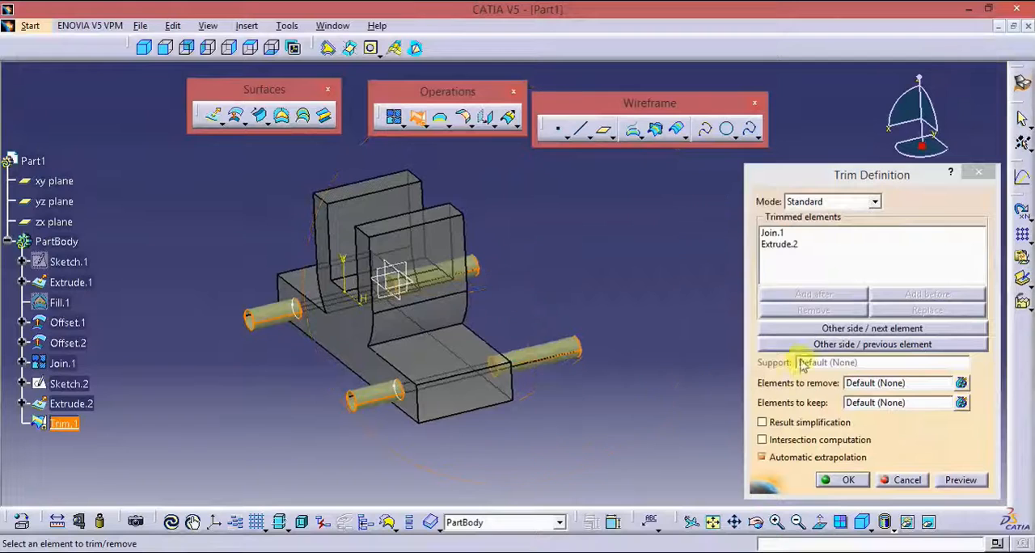
left_click(814, 332)
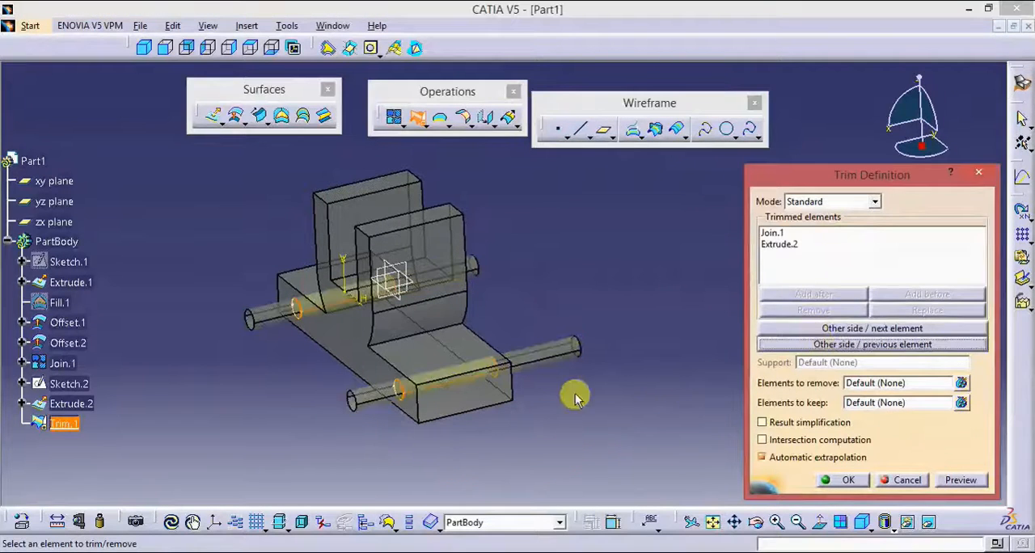
mouse_move(493, 439)
middle_mouse_down()
mouse_move(550, 408)
mouse_move(545, 398)
mouse_move(510, 447)
middle_mouse_up()
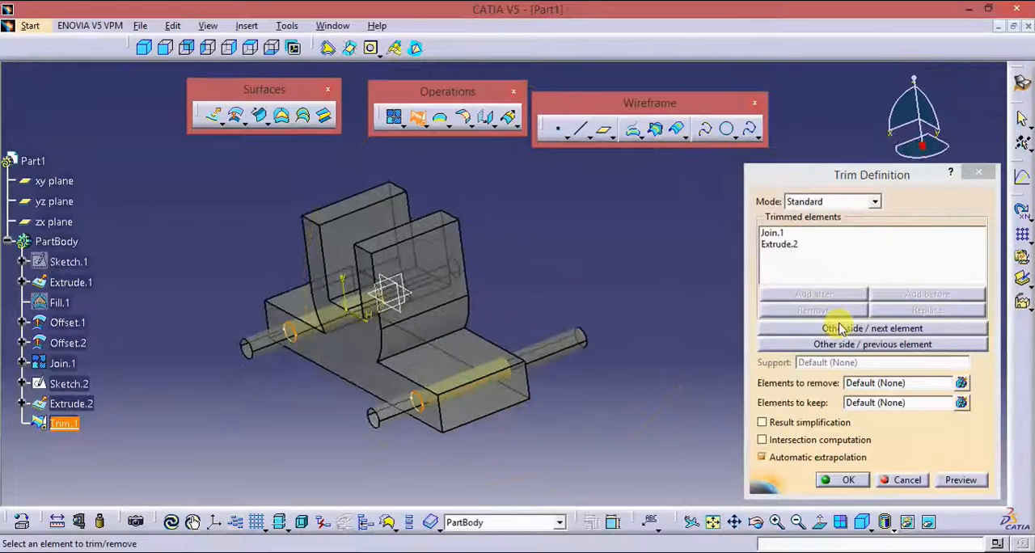
left_click(833, 328)
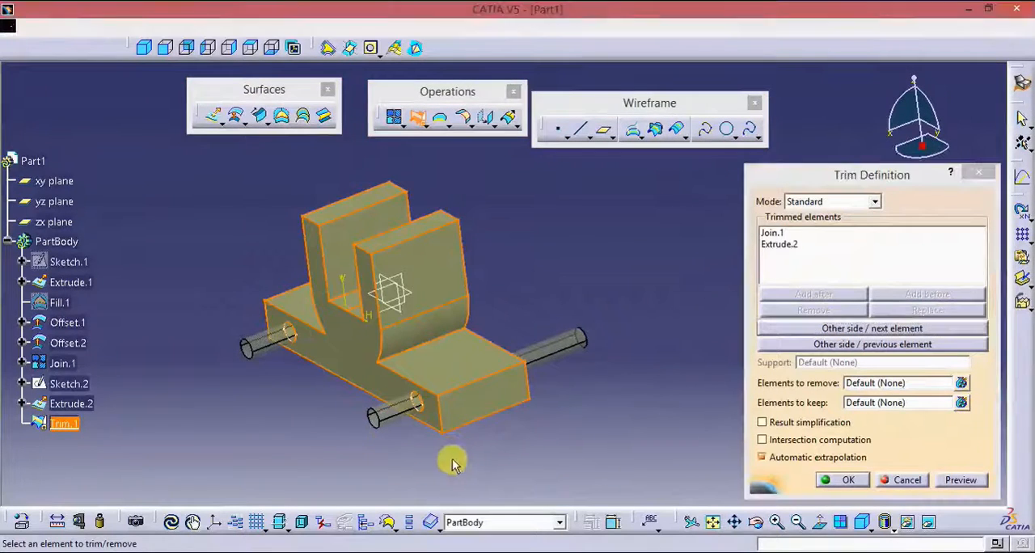
middle_click_drag(445, 454, 594, 416)
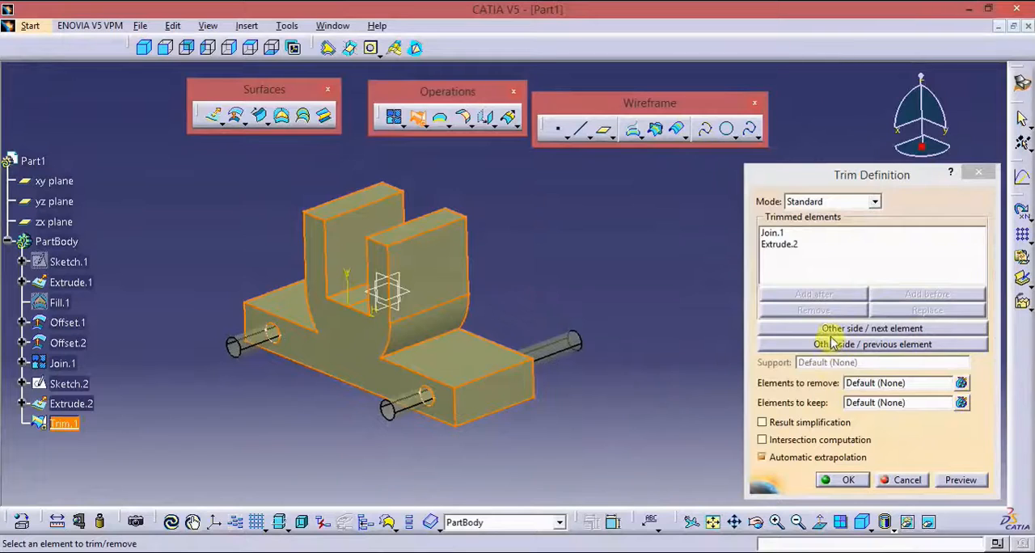
left_click(835, 482)
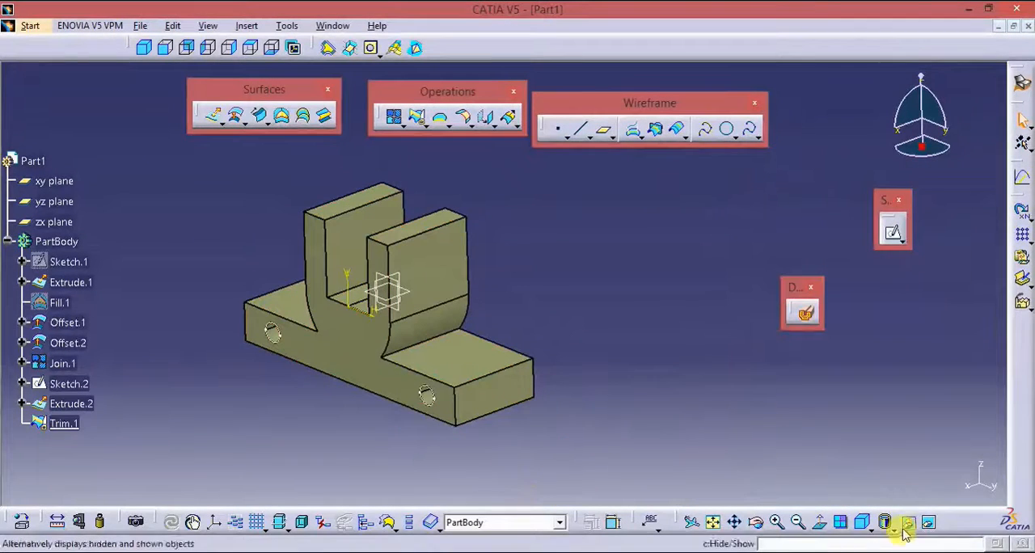
Step: Show the trimmed bracket in isometric view and compare it with the PDF drawing in Nitro Pro, returning to CATIA
left_click(857, 523)
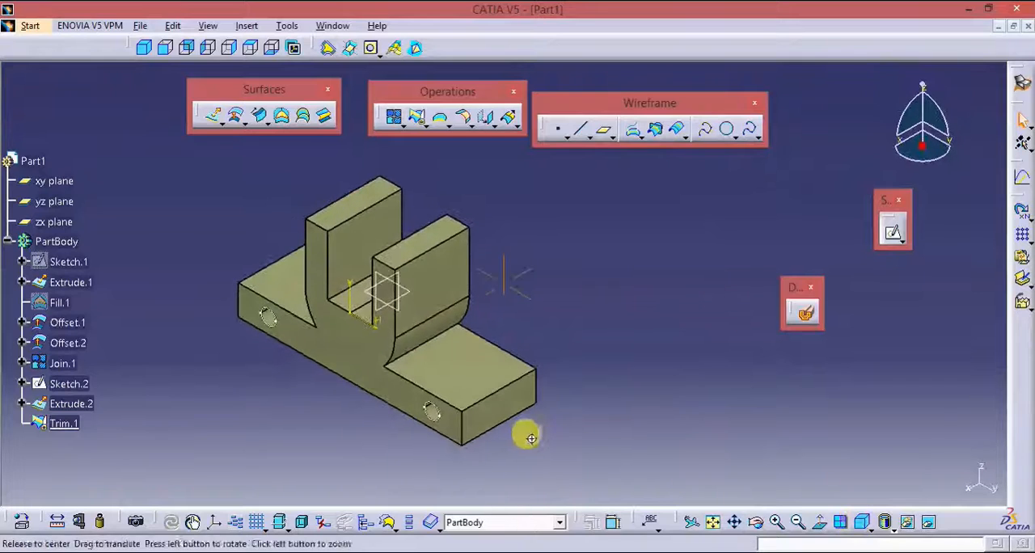
middle_click_drag(527, 433, 643, 422)
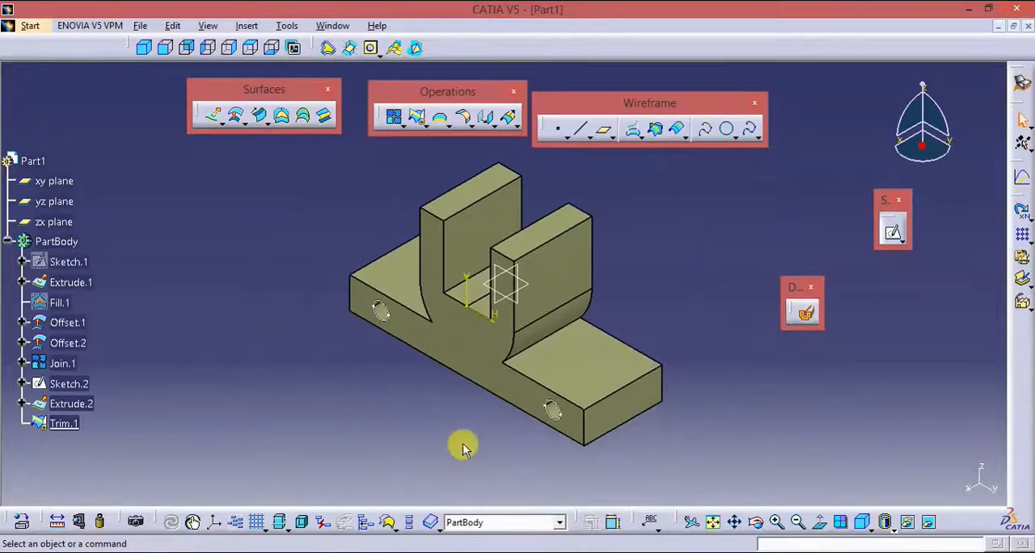
key("alt+Tab")
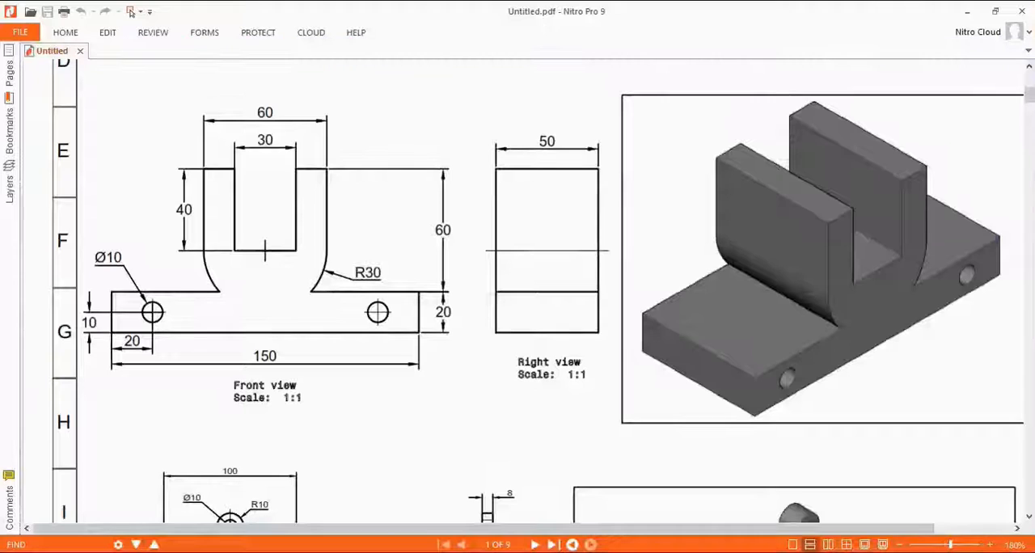
left_click(974, 12)
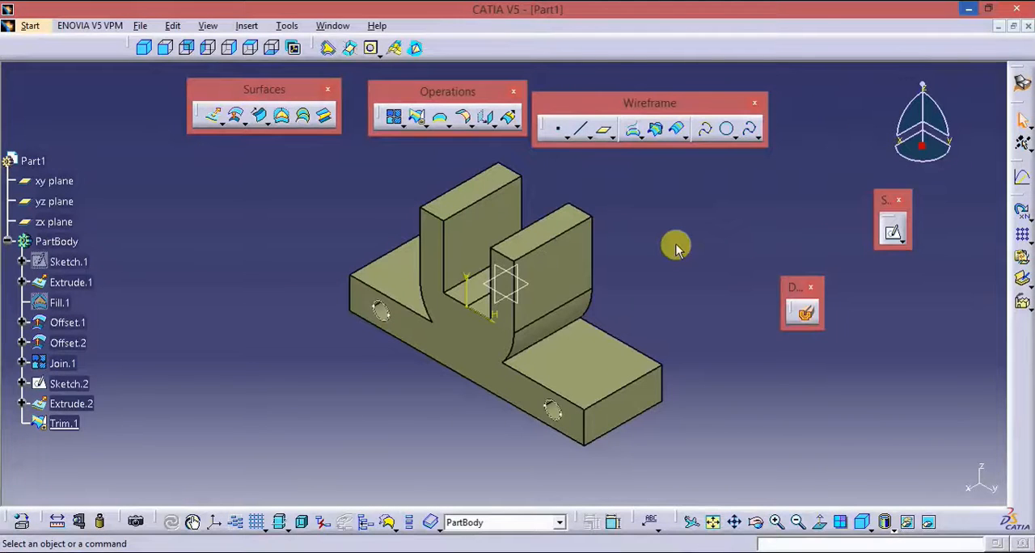